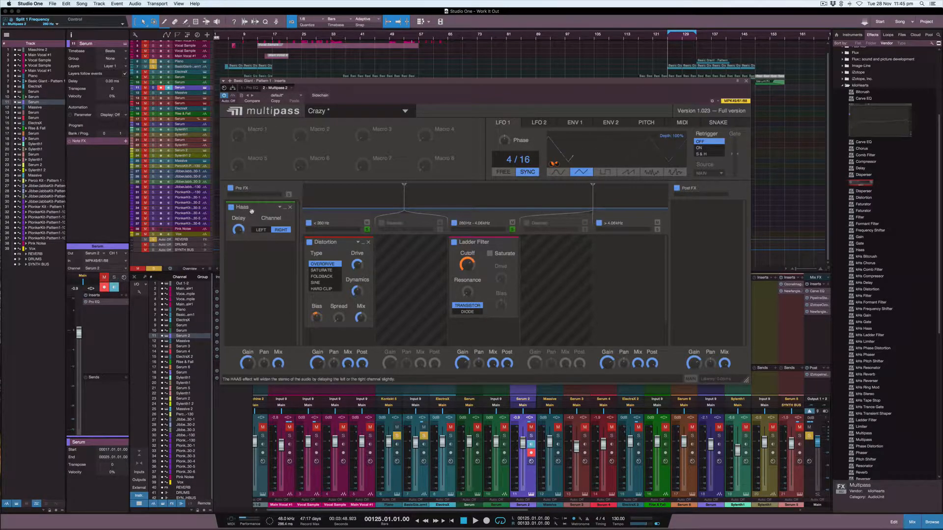
- Show the list of effects that can be added to the Pre FX lane
click(259, 268)
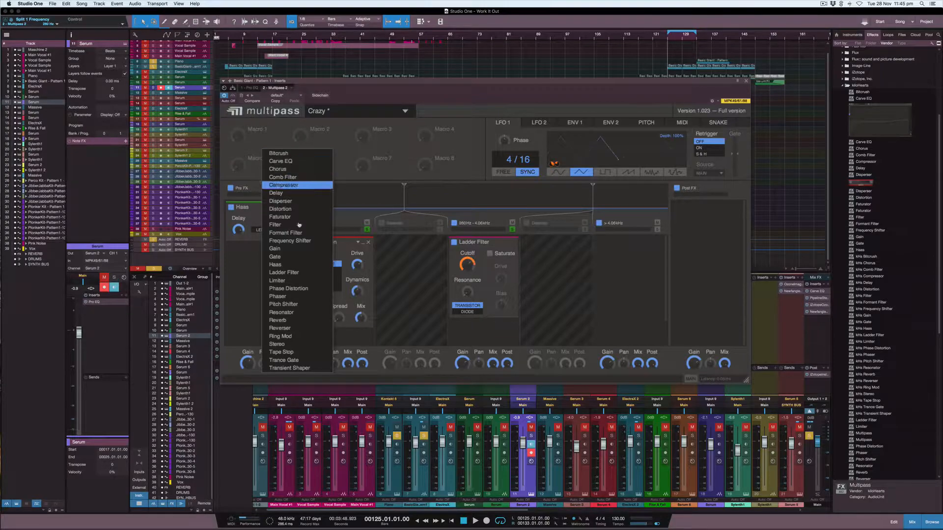
click(251, 286)
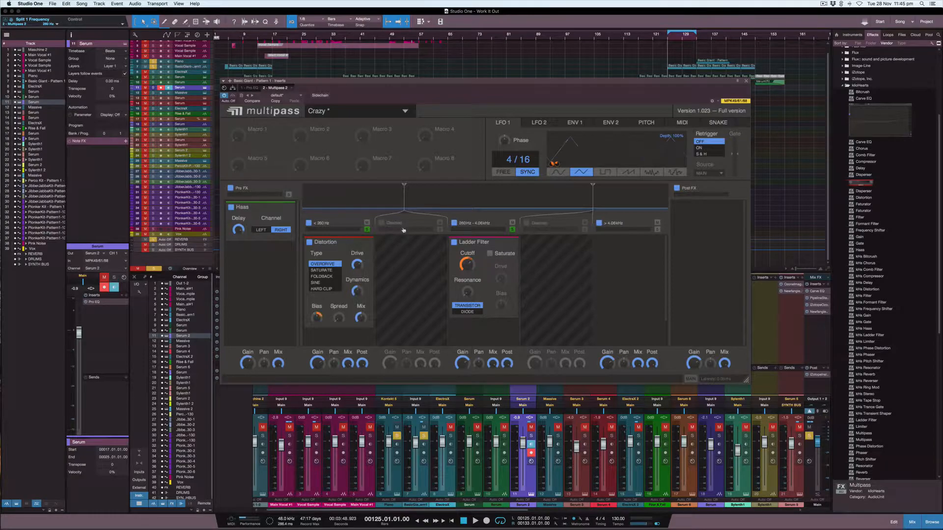
- Enable the inactive bands, disable the fourth band again, and move the splits to about 1.40 kHz and 2.4 kHz
click(382, 223)
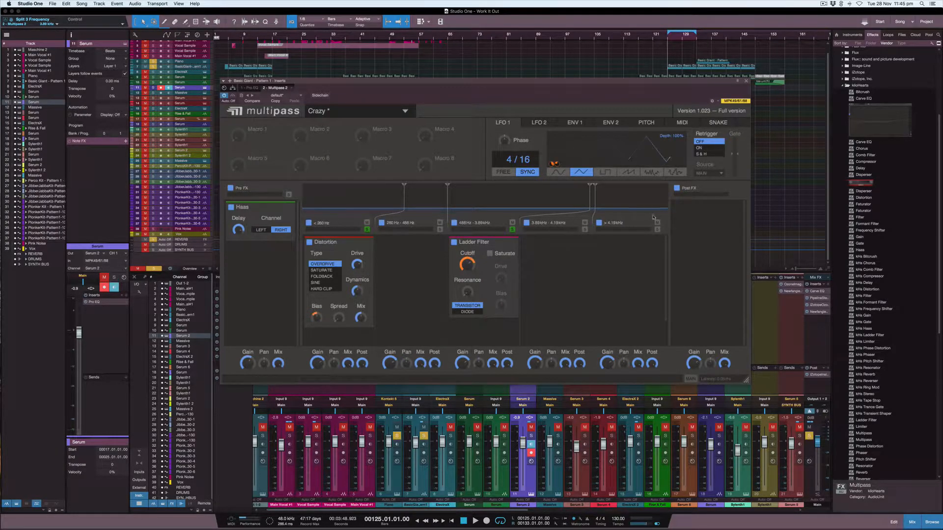
click(527, 223)
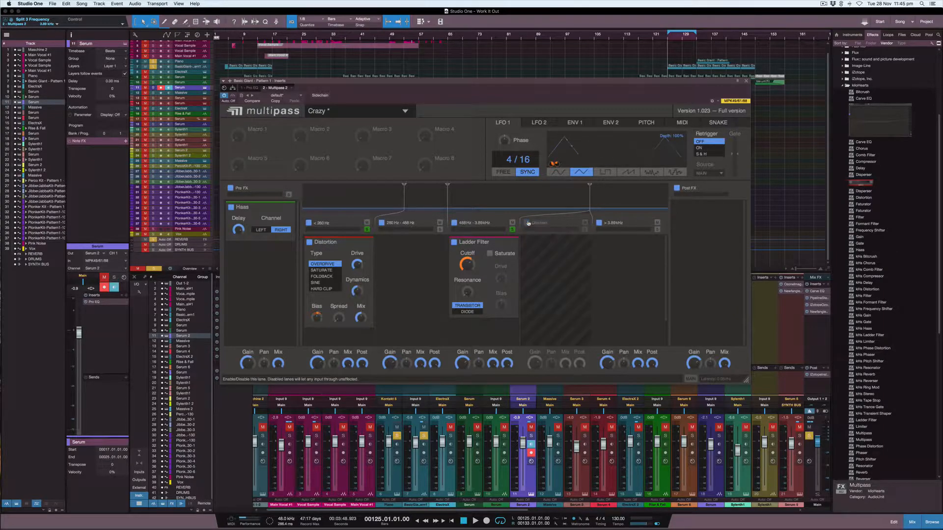
drag(590, 199, 553, 199)
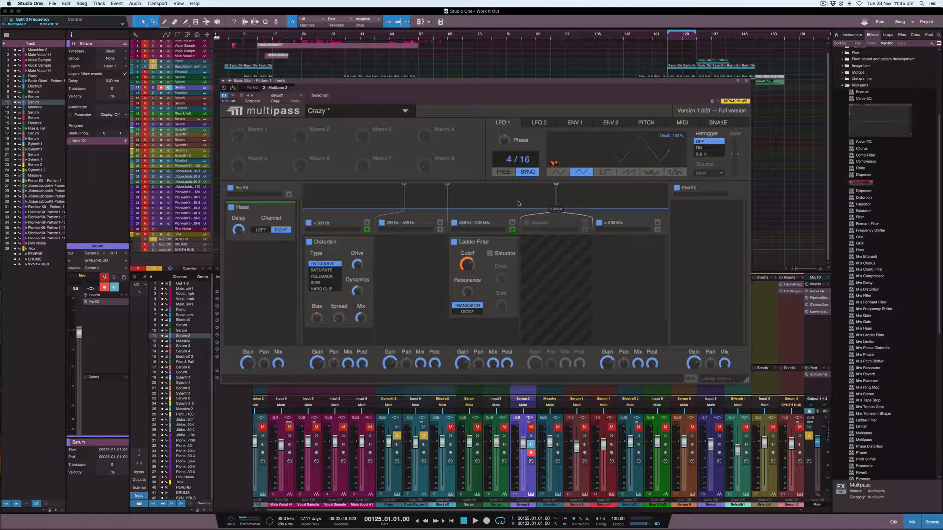
drag(448, 202, 519, 206)
- Toggle the third band off and on, disable the second band, and move the remaining splits to about 287 Hz and 2.4 kHz
click(455, 223)
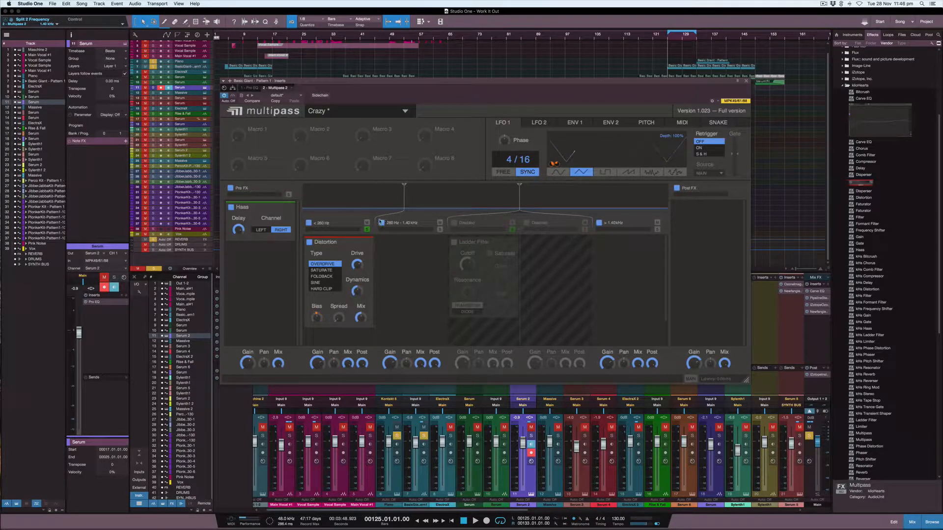
click(453, 223)
click(383, 223)
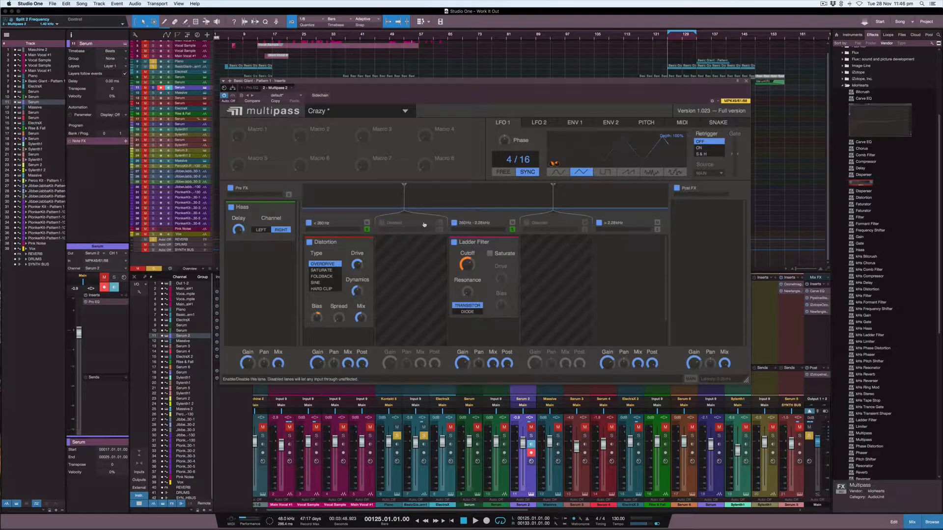
drag(404, 197, 411, 199)
drag(553, 198, 556, 199)
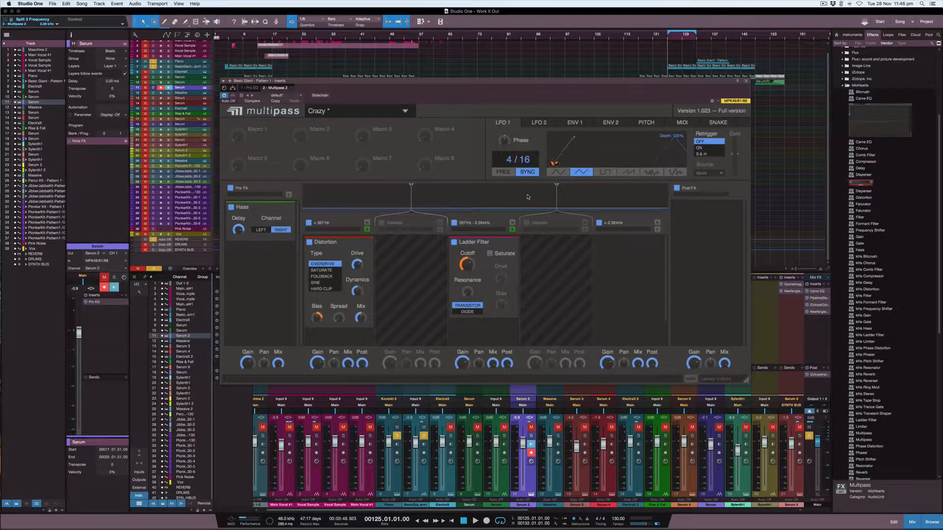
- Toggle the highest band off and on, and play back the loop through the multiband chain
click(599, 223)
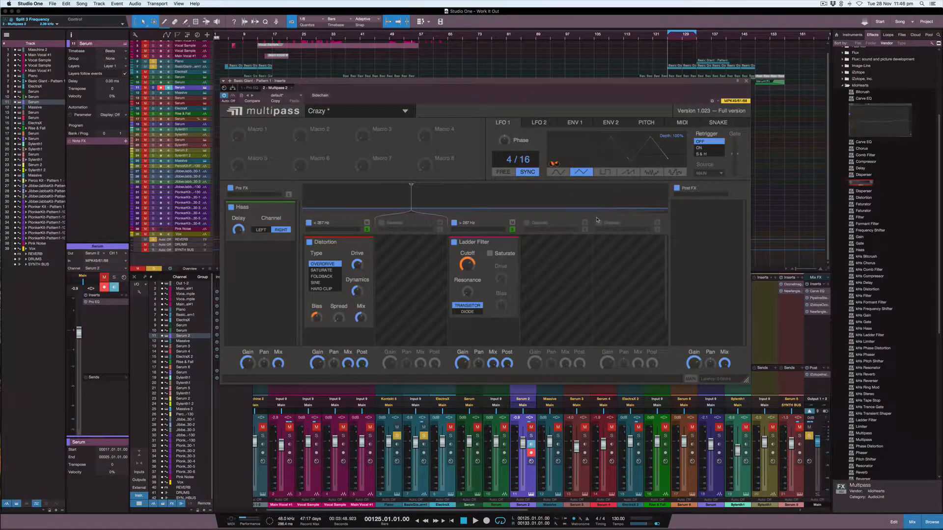
click(600, 223)
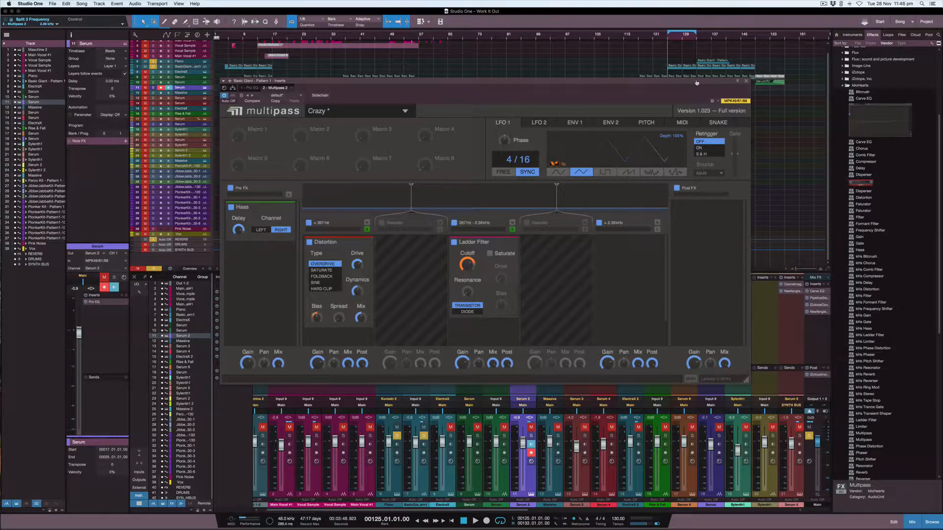
key(space)
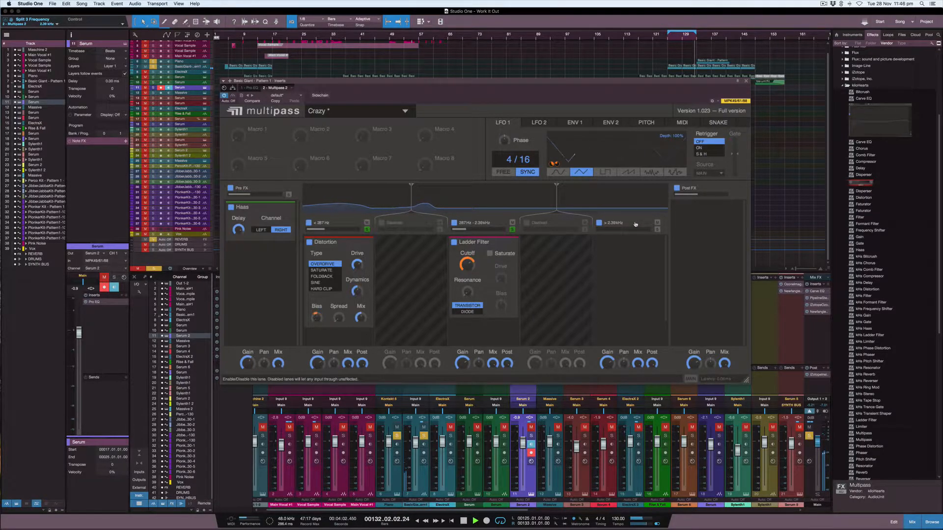
key(space)
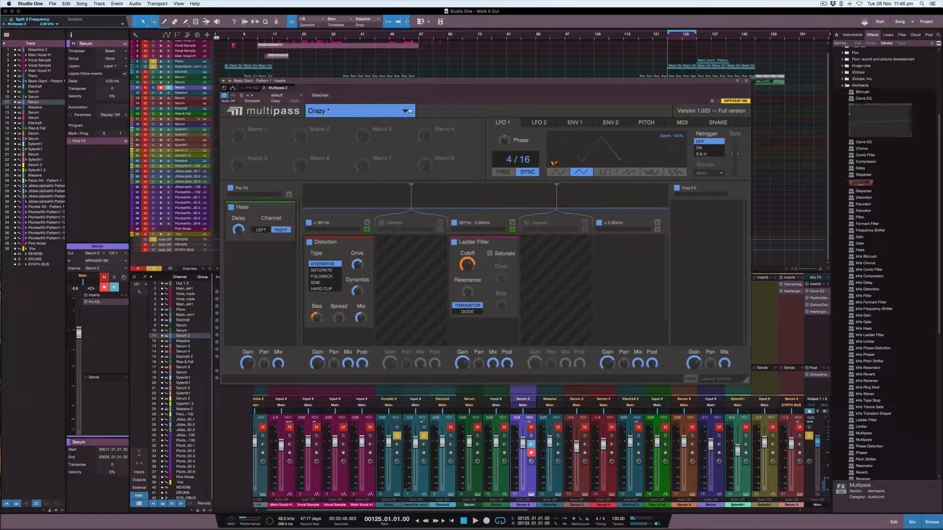
- Look through the user presets and factory preset folders in the Multipass preset browser
click(409, 111)
scroll(272, 143, up, 1)
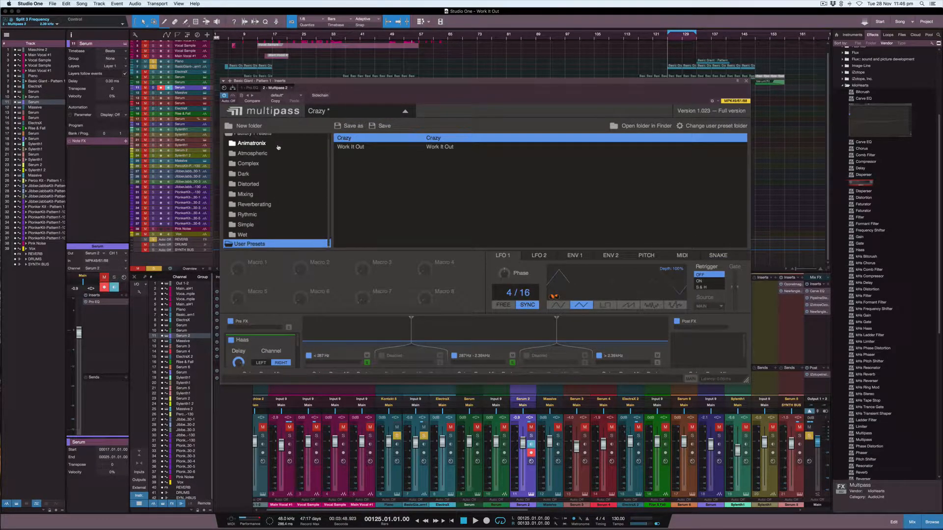
click(399, 138)
click(406, 114)
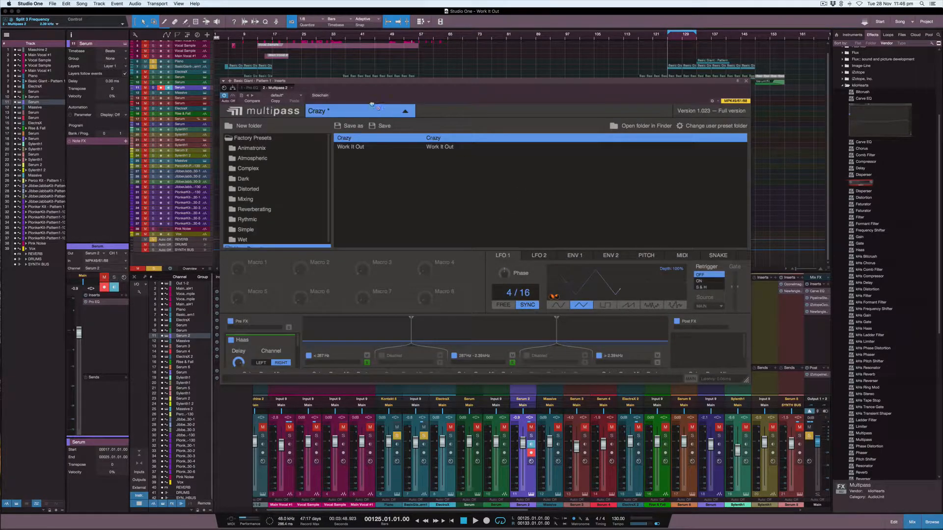
click(406, 113)
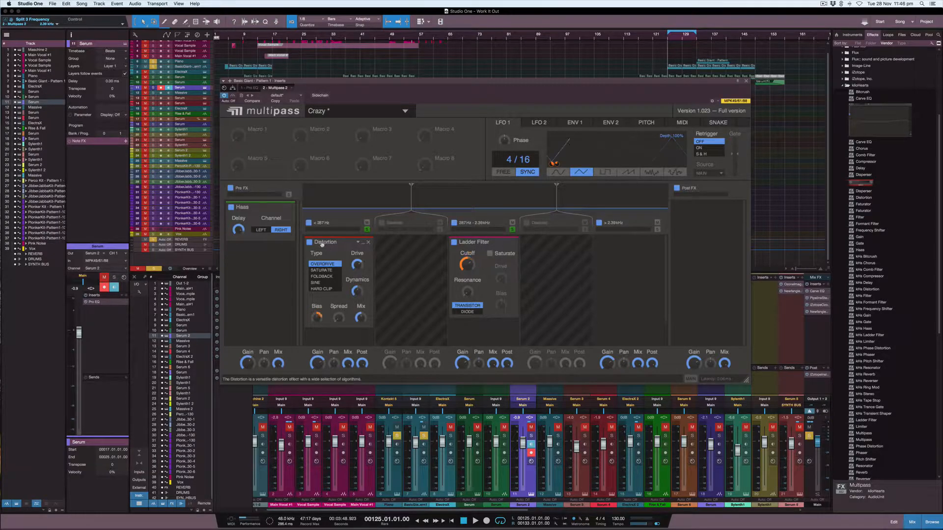
- Load the Init Patch factory preset, discarding the changes to the current preset
click(361, 111)
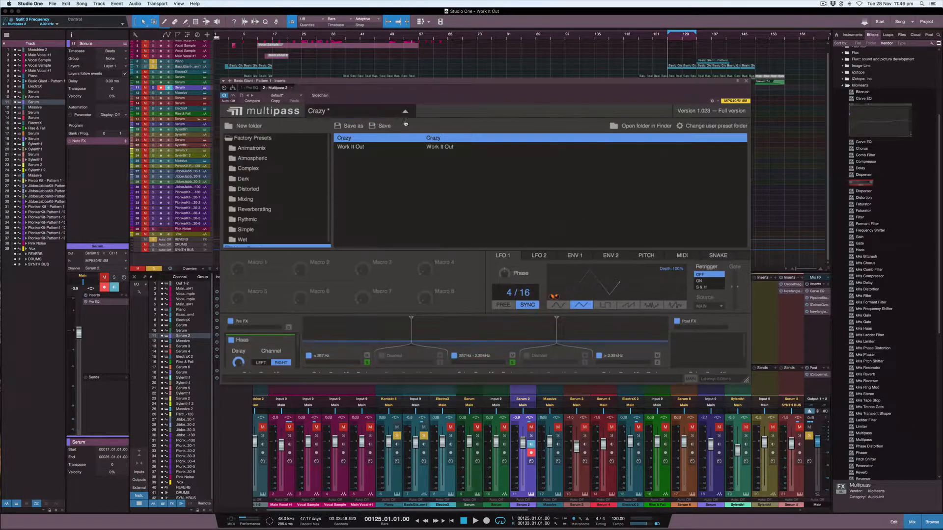
click(256, 139)
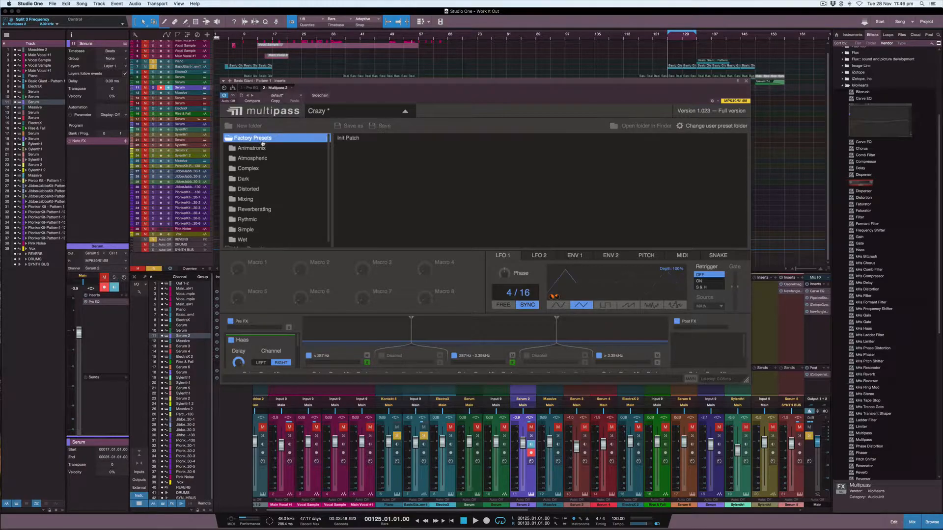
click(348, 138)
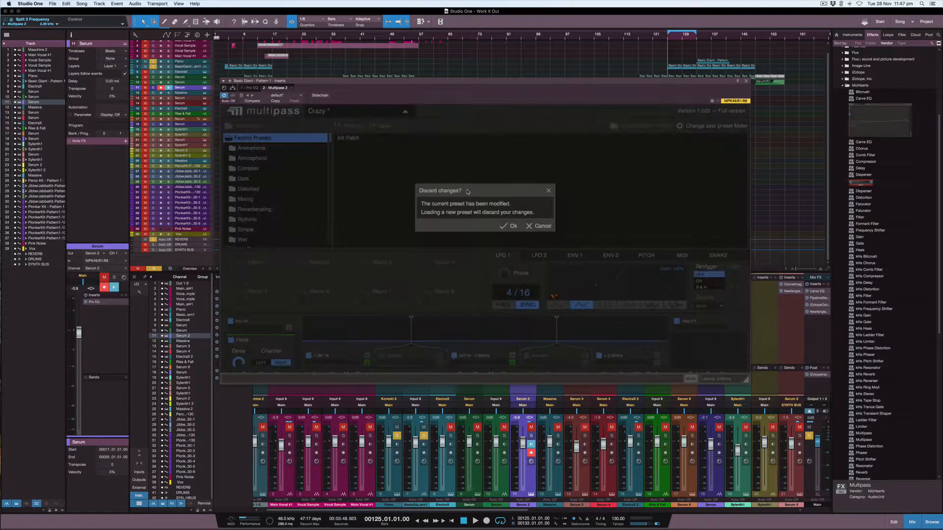
click(510, 226)
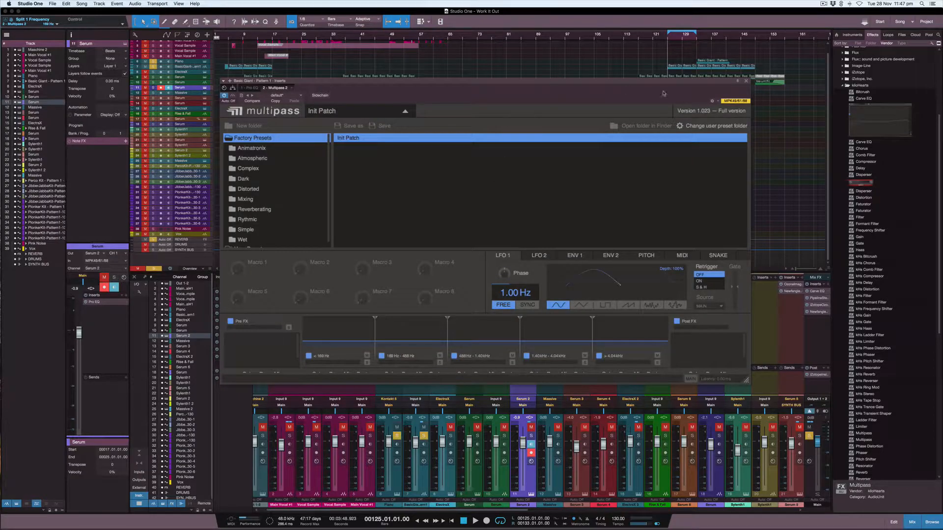
click(405, 111)
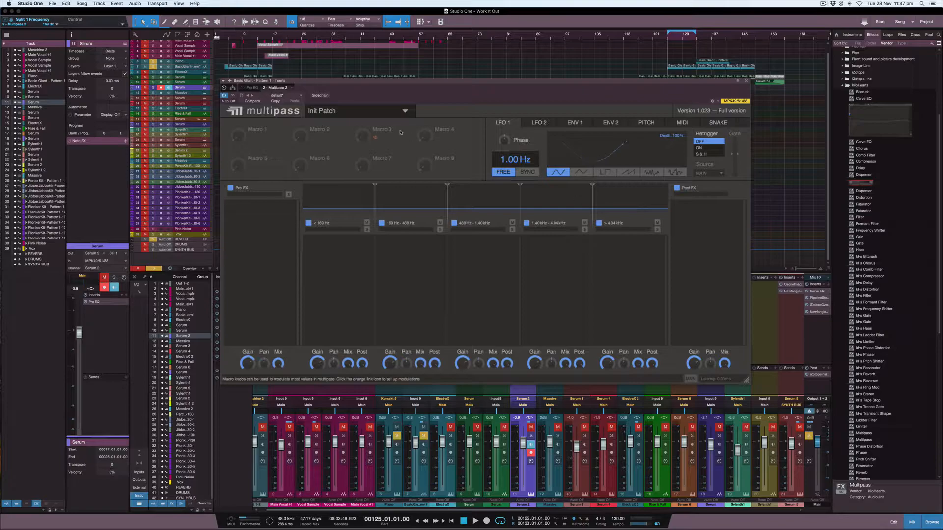
- Browse the presets in the Simple factory folder without loading one
click(405, 112)
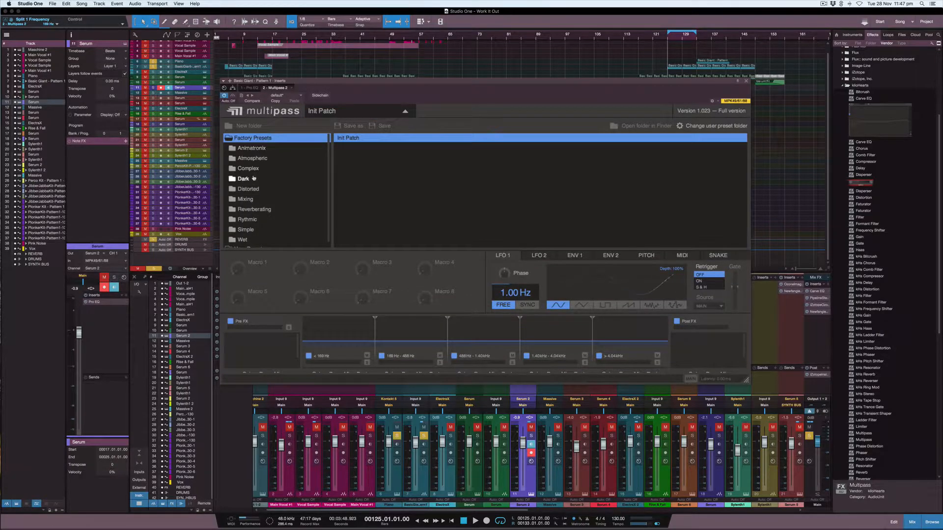
click(246, 230)
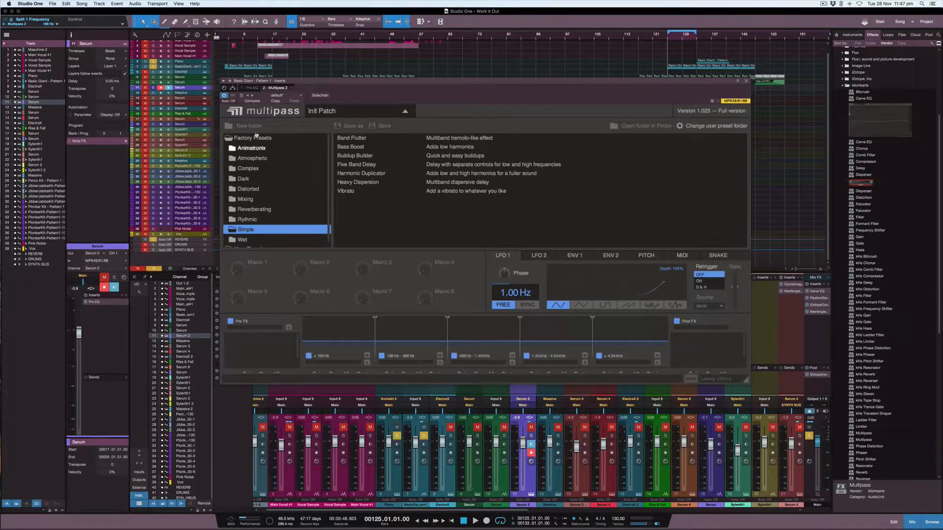
click(402, 111)
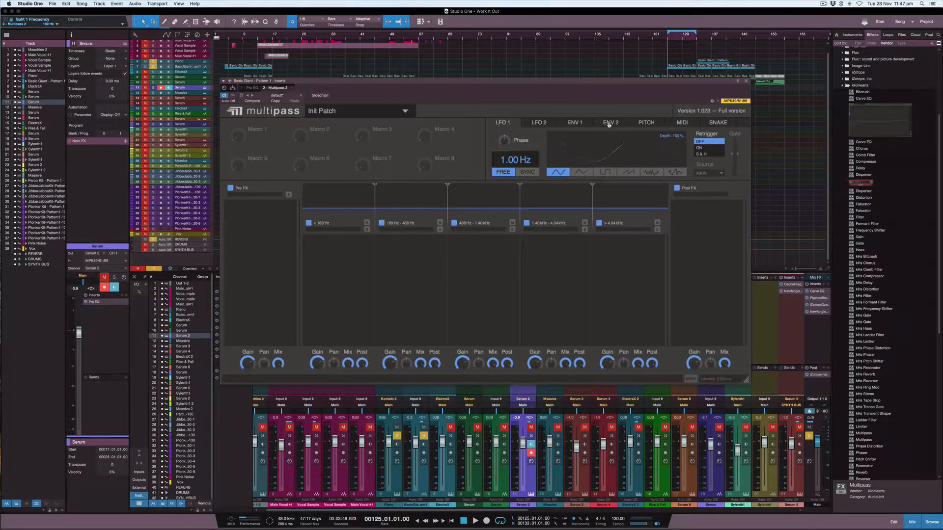
- View the Pitch, MIDI and Snake modulator pages and return to LFO 1
click(647, 122)
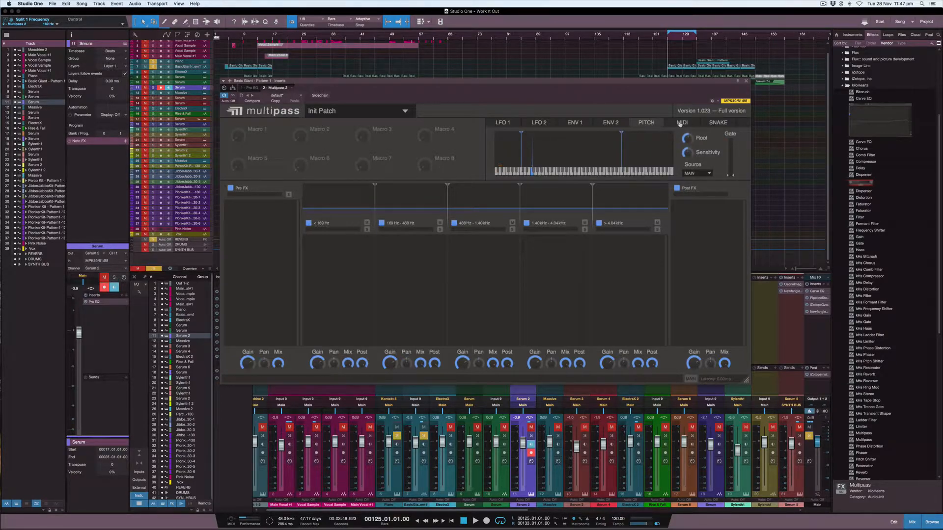
click(681, 123)
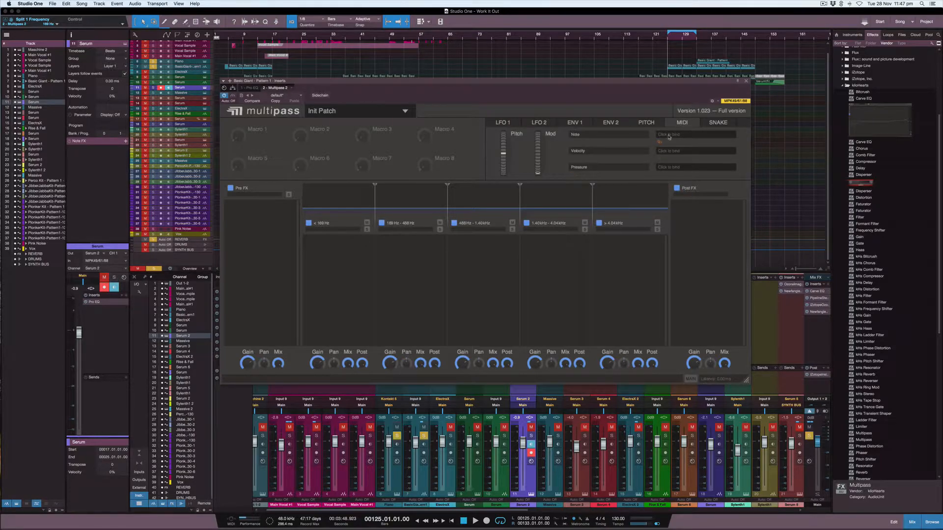
click(716, 124)
click(638, 156)
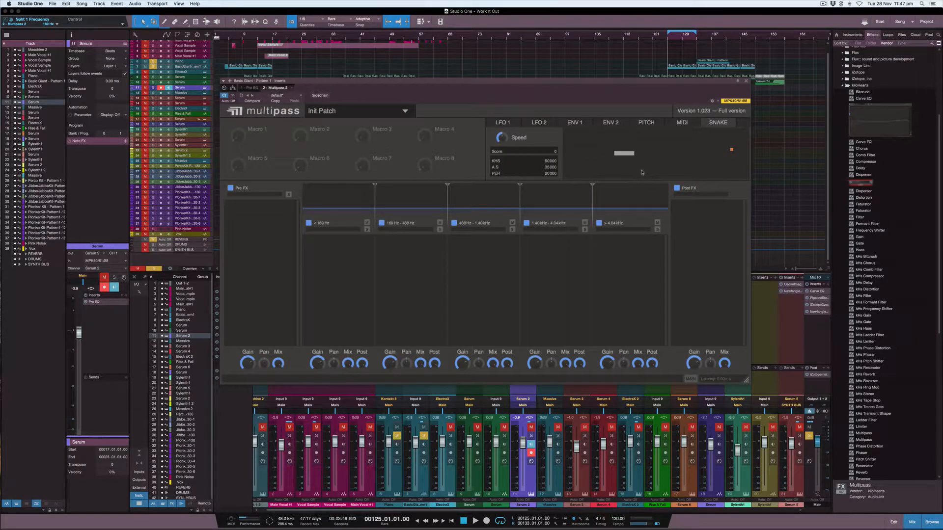
click(718, 124)
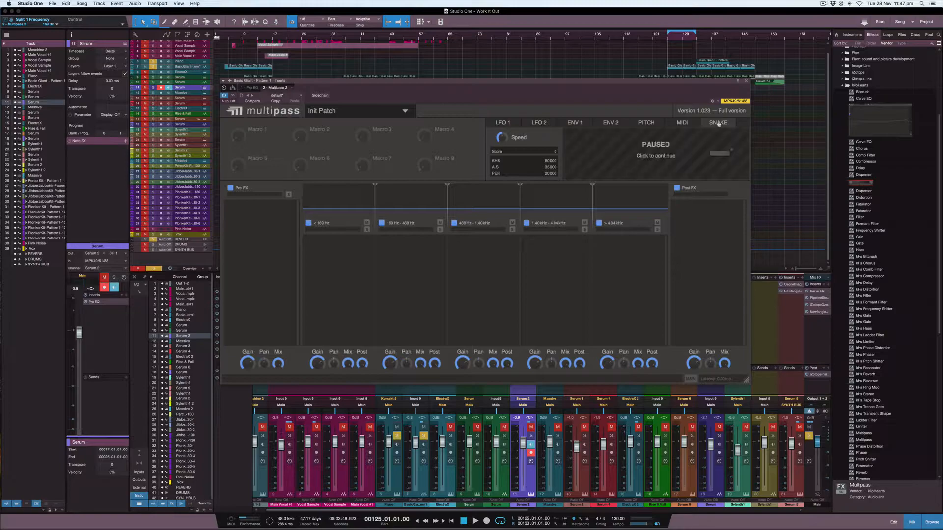
click(510, 122)
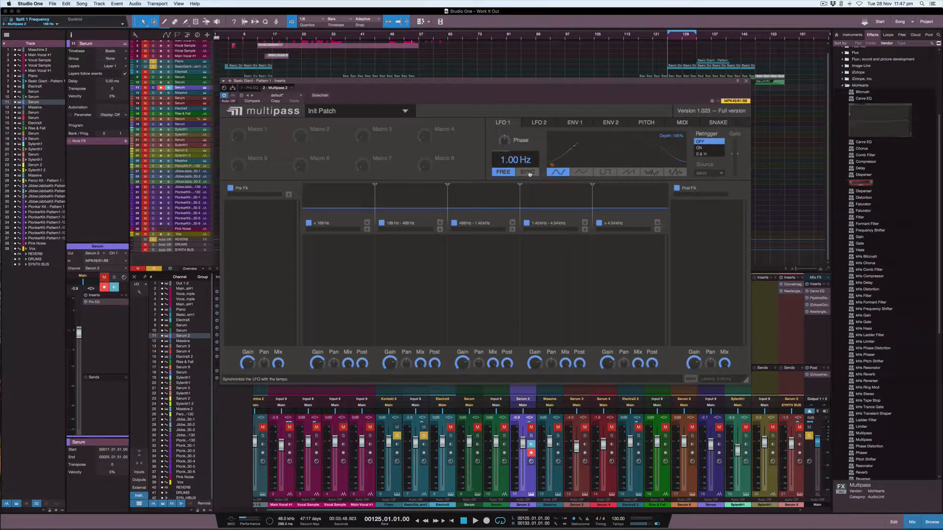
- Compare LFO 1's free-running and tempo-synced rates, and leave it synced at 4/16
click(529, 173)
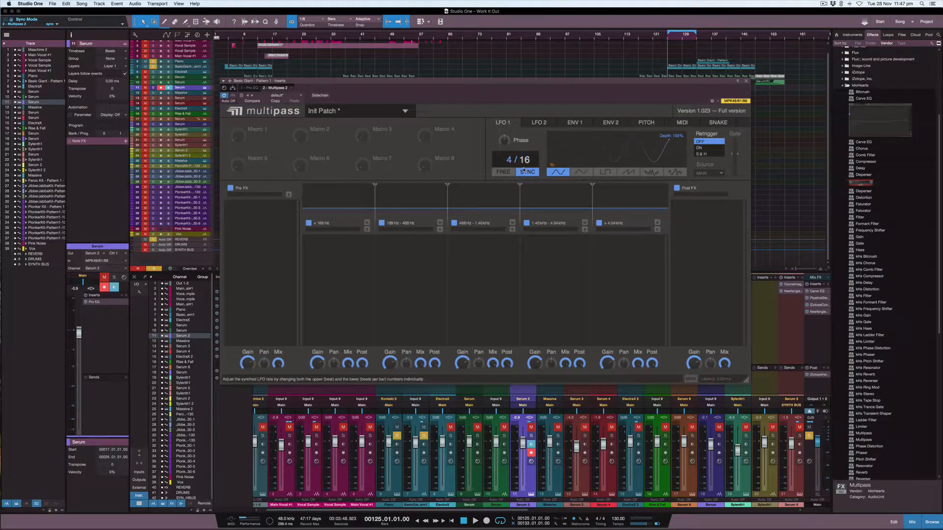
click(506, 172)
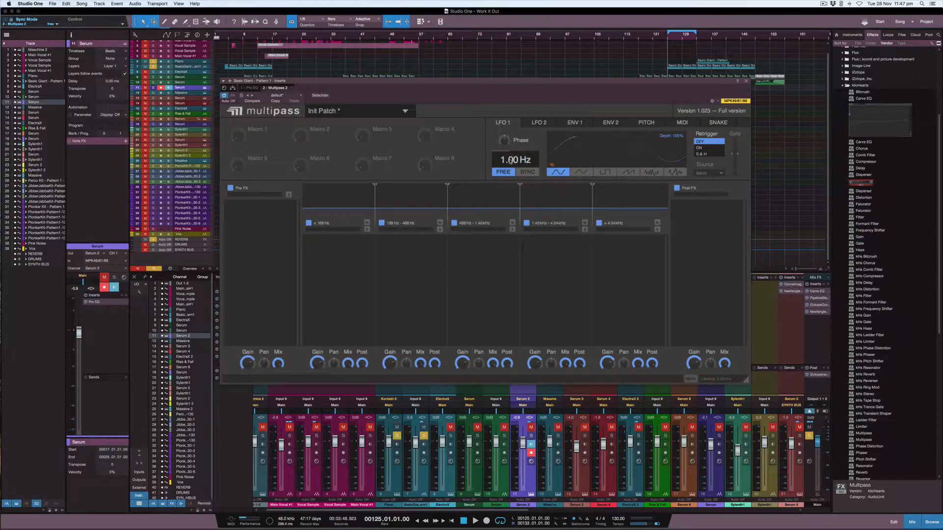
drag(511, 164, 511, 161)
click(527, 172)
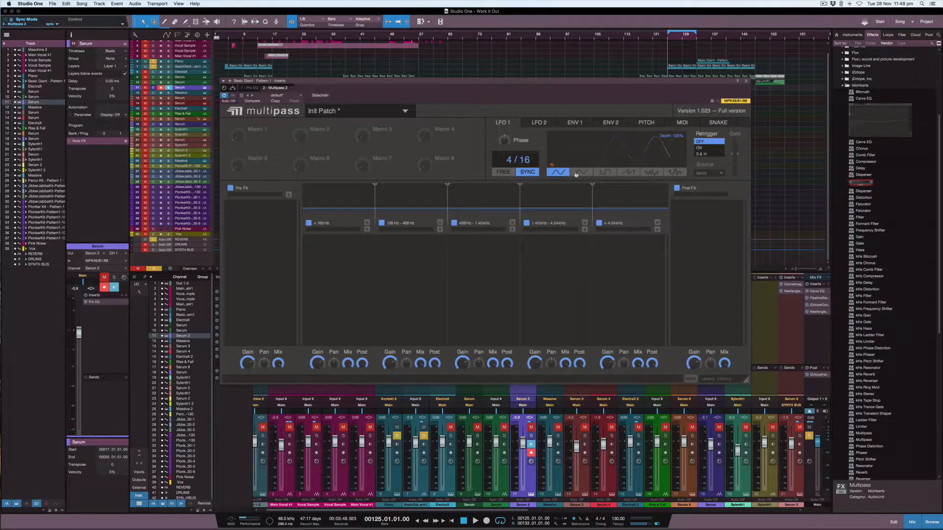
- Try the triangle, saw, noise and square shapes on LFO 1 and return it to the sine shape
click(582, 173)
click(628, 173)
click(648, 173)
click(674, 173)
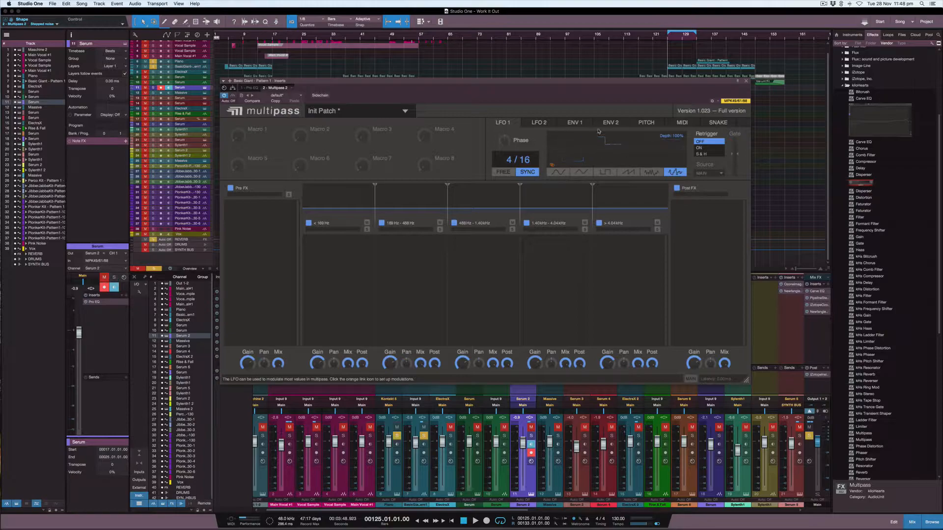
click(604, 173)
click(583, 173)
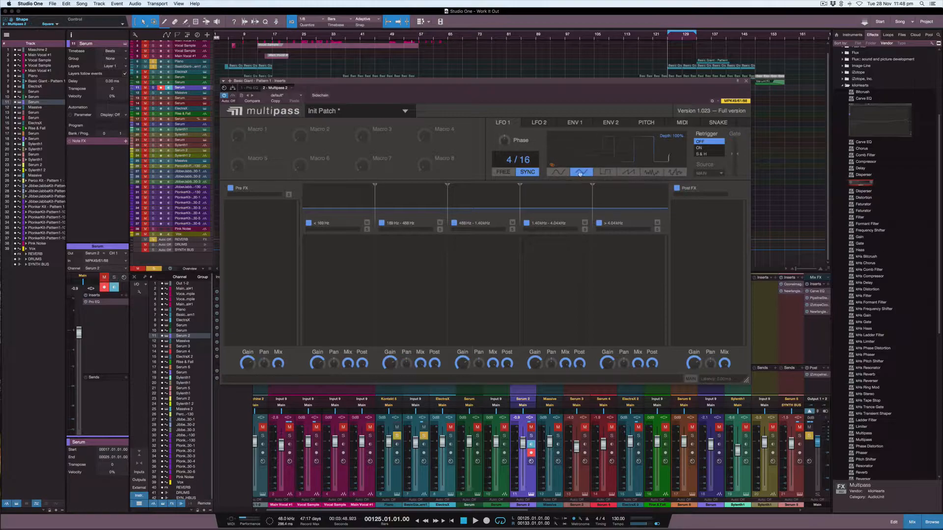
click(561, 172)
- Lower LFO 1's depth to about 42% and restore it to 100%
drag(678, 137, 677, 138)
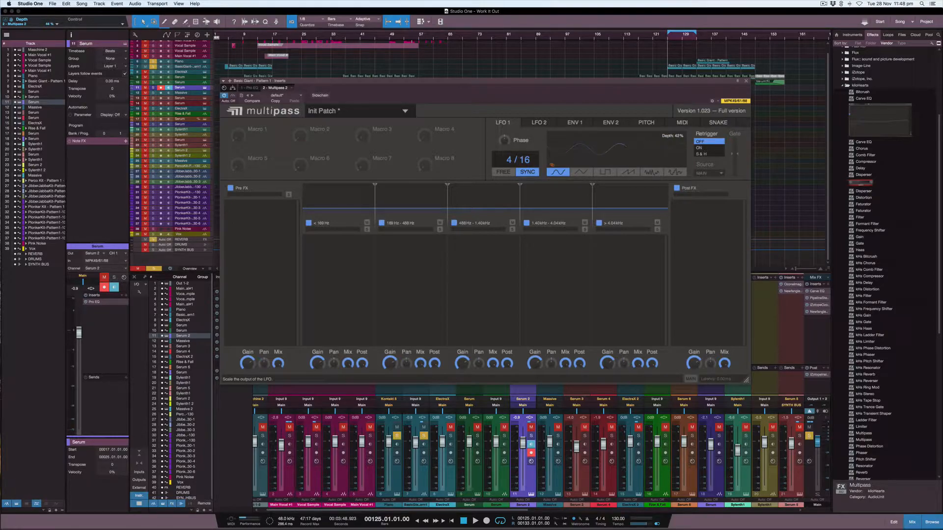
drag(673, 162, 672, 137)
- Add a Haas effect to the Pre FX lane and keep its delayed channel set to Right
click(255, 214)
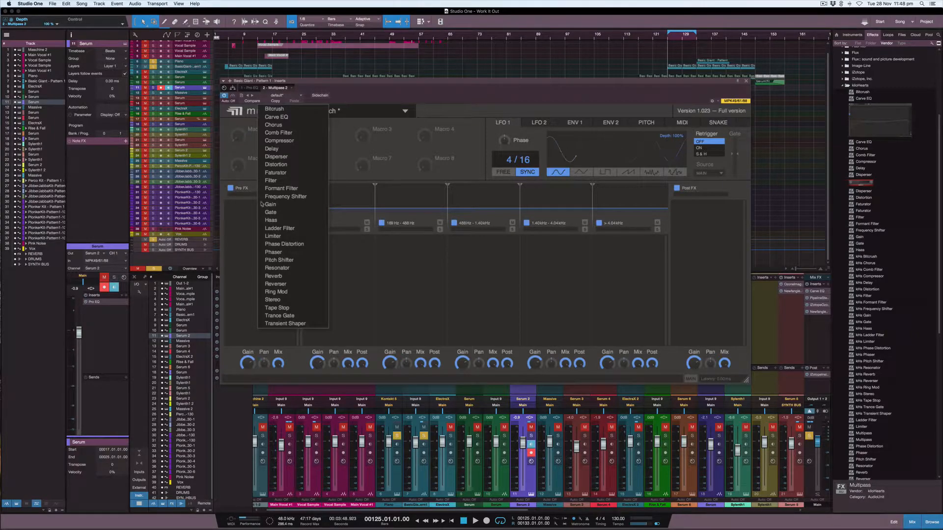
click(288, 221)
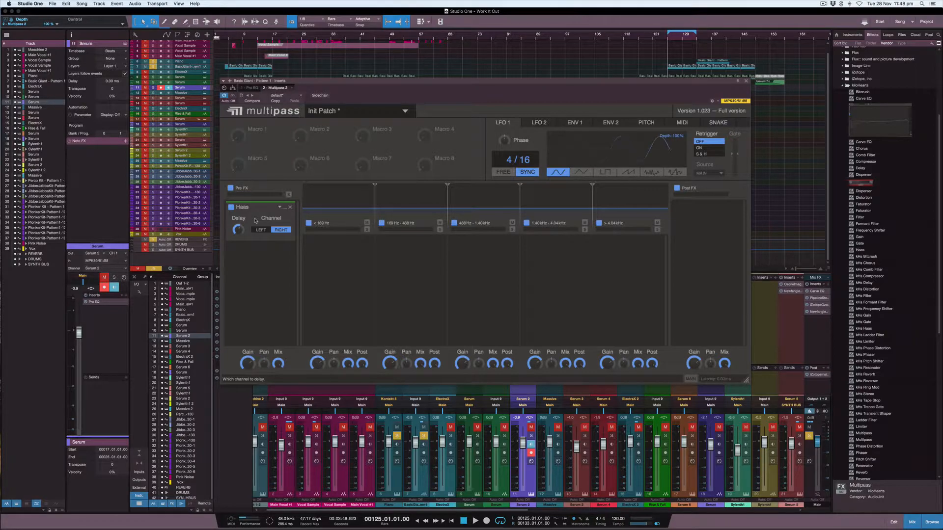
click(277, 231)
click(279, 231)
- Audition the loop with the Haas effect, comparing it bypassed and enabled
key(space)
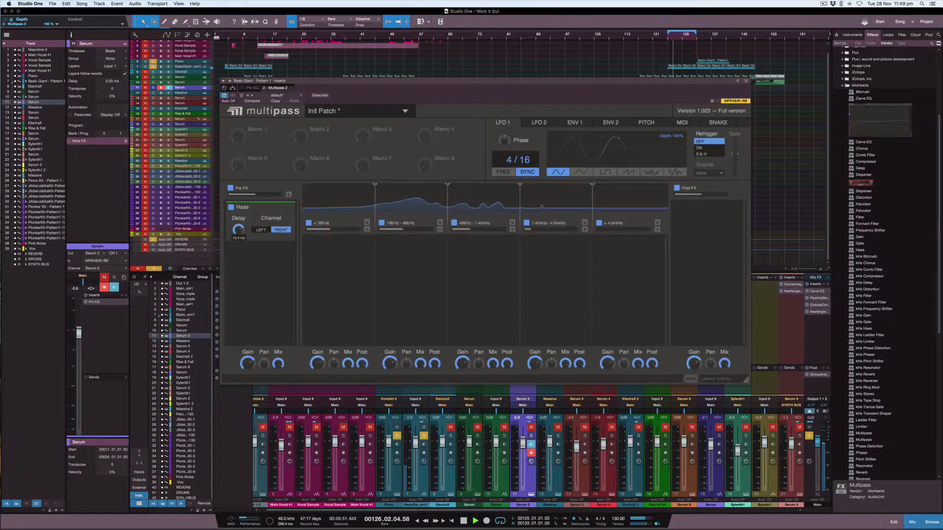
key(space)
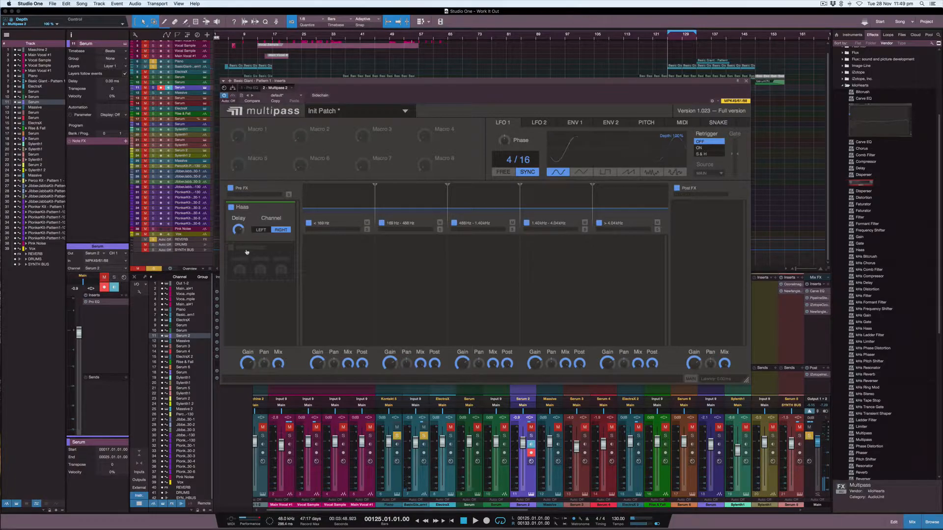
key(space)
click(232, 207)
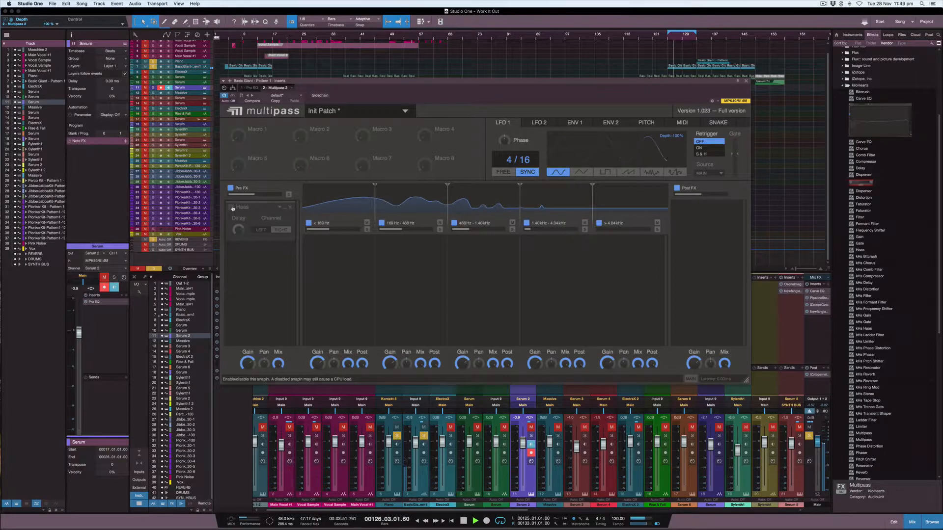
click(232, 208)
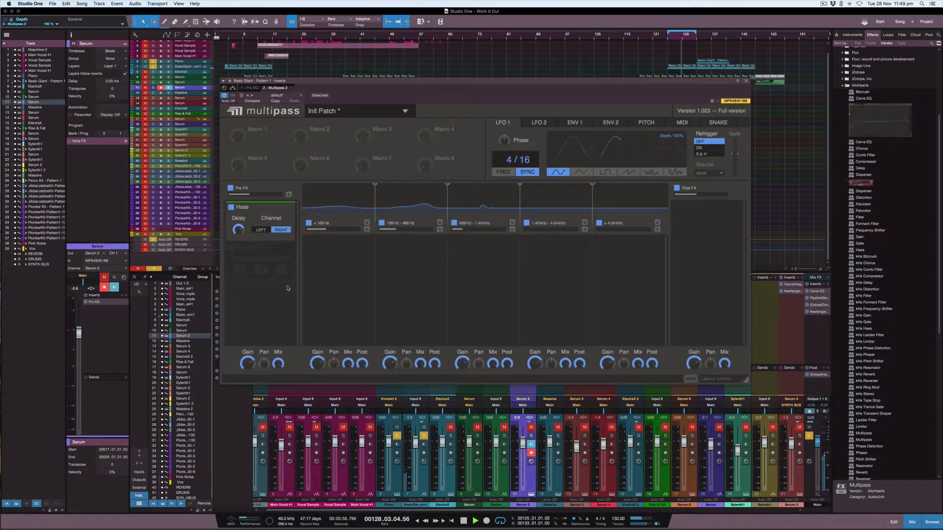
- Lower the Pre FX lane's gain and readjust it while auditioning the loop
mouse_move(248, 363)
mouse_down()
mouse_move(248, 393)
mouse_move(247, 374)
mouse_up()
key(space)
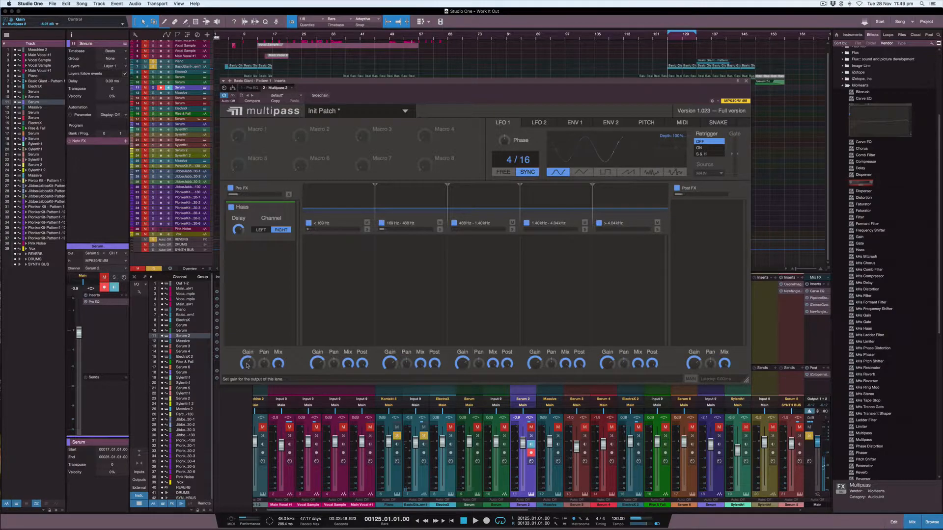
key(space)
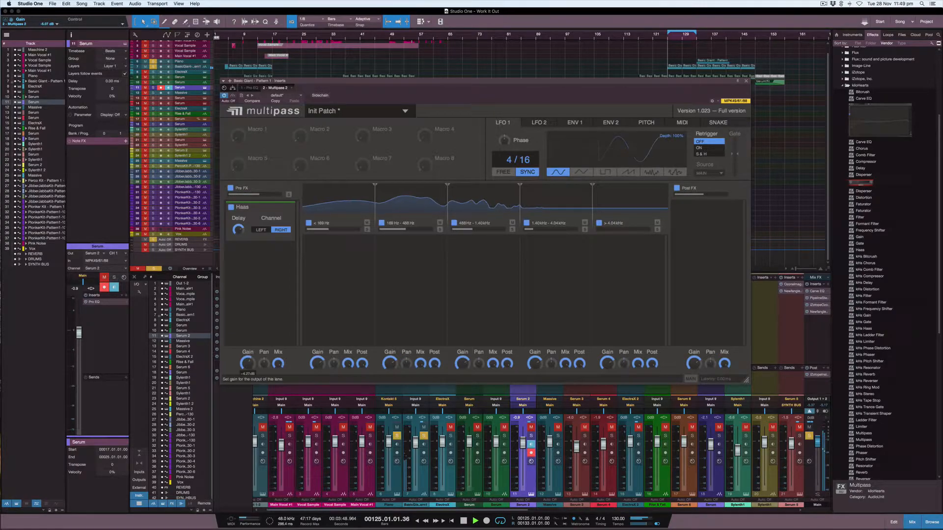
drag(250, 365, 250, 362)
key(space)
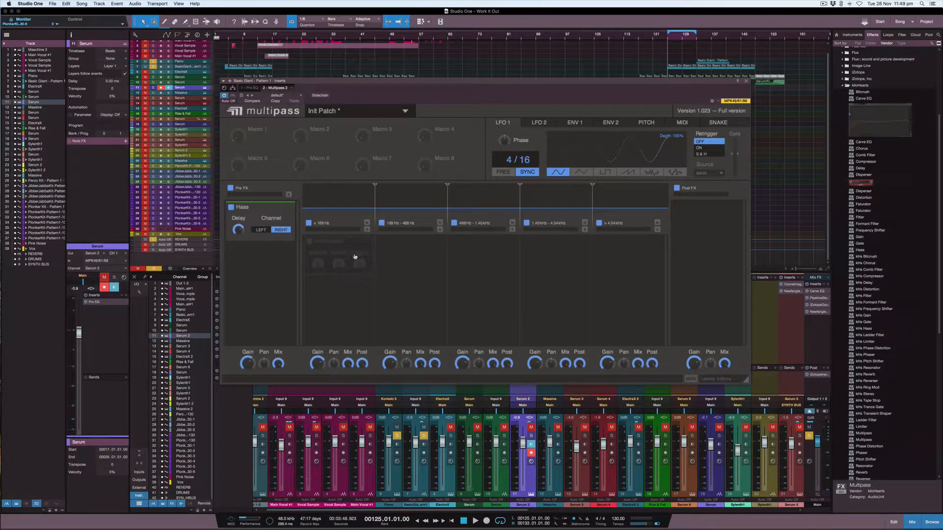
- Try disabling the second and third bands and re-enable both
click(454, 224)
click(381, 223)
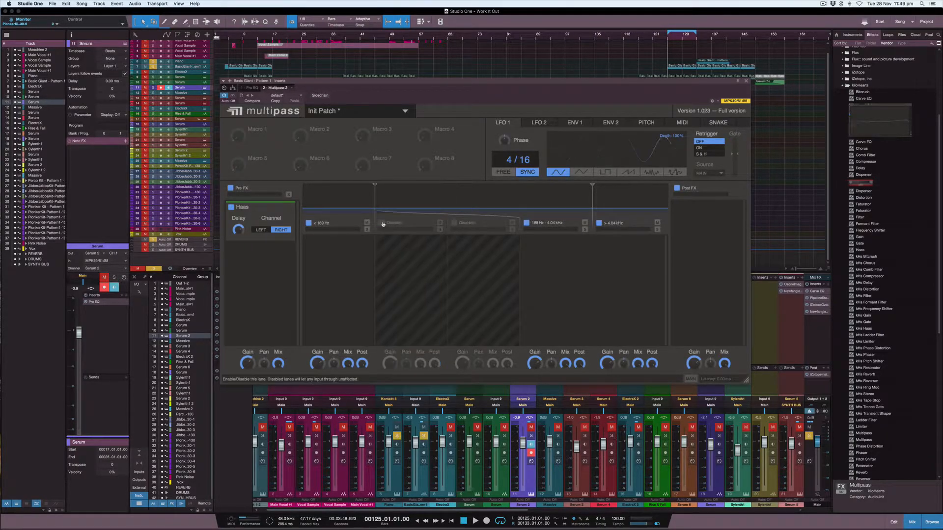
click(454, 223)
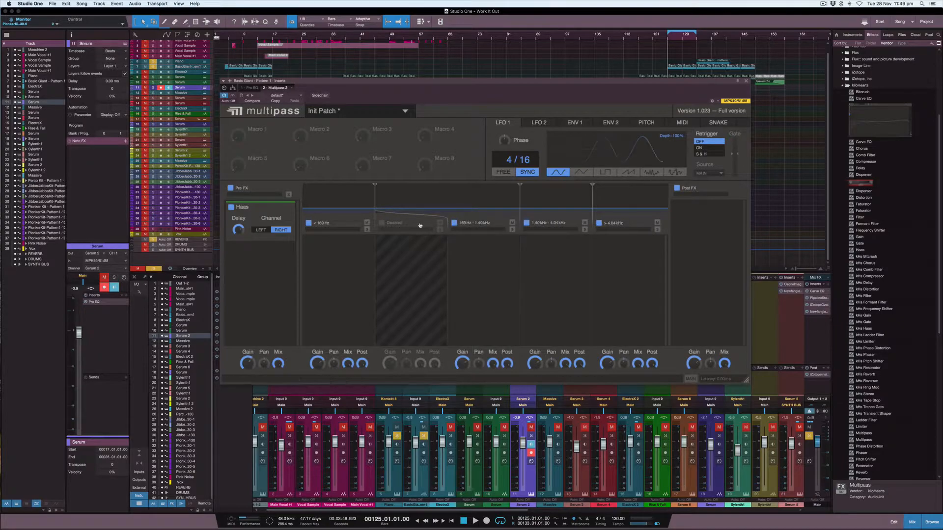
click(382, 225)
- Disable the third and fourth bands and move the second band's upper split to about 1.4 kHz
click(549, 223)
click(454, 223)
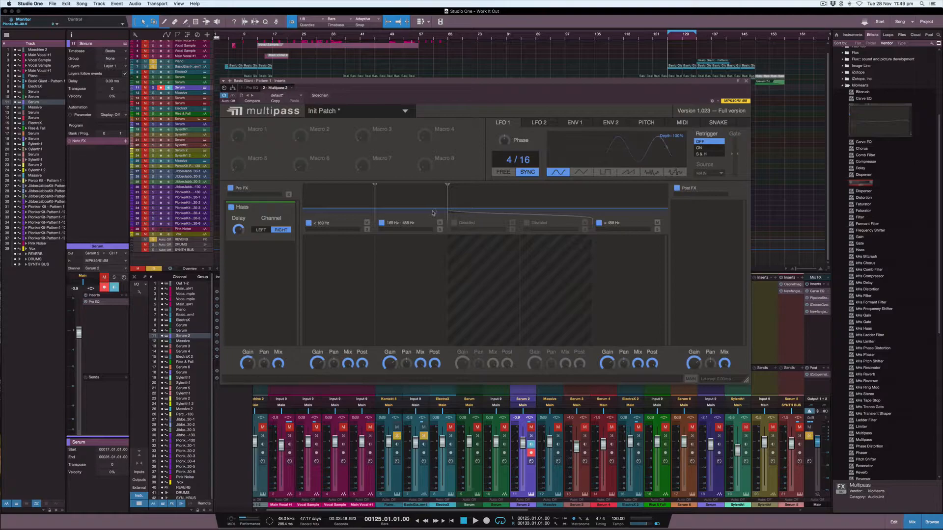
drag(447, 202, 522, 204)
click(388, 223)
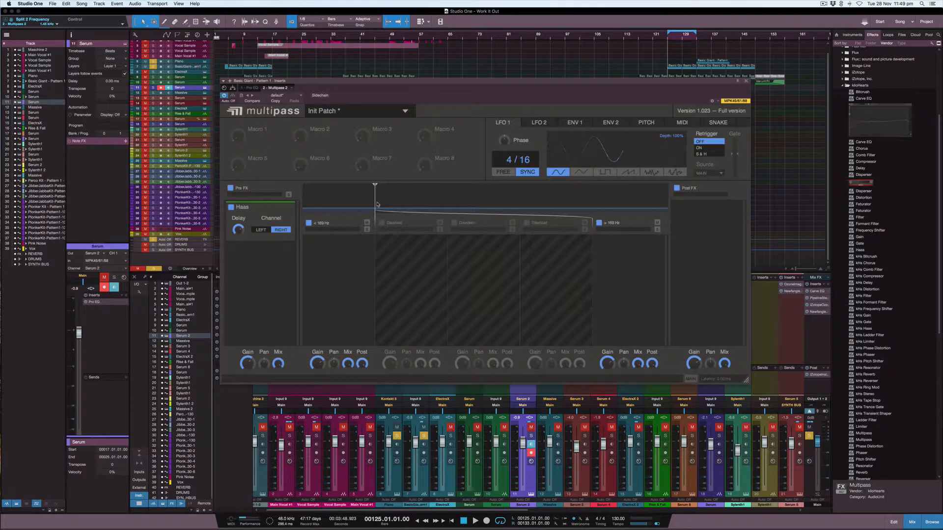
click(382, 223)
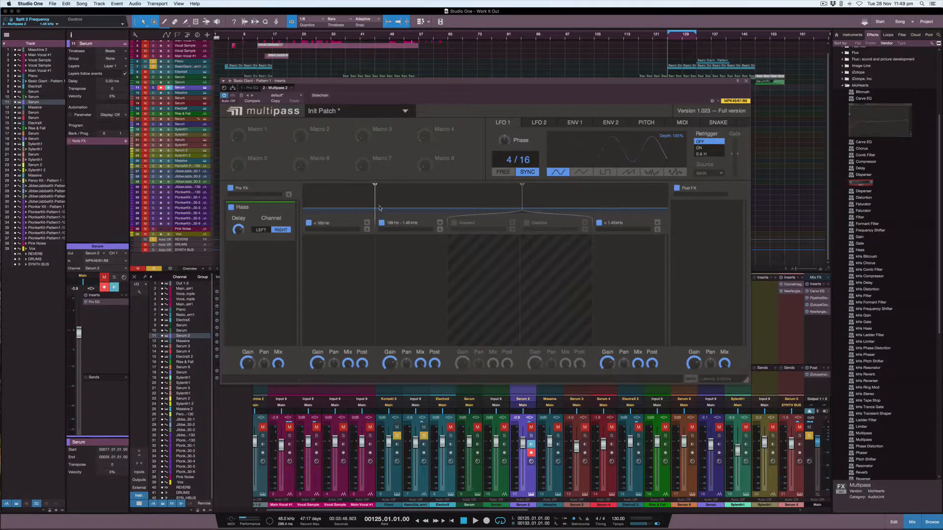
- Enable the third band instead of the second, with the splits at about 291 Hz and 2.40 kHz
drag(375, 205, 408, 199)
click(455, 223)
drag(518, 198, 410, 209)
click(382, 222)
drag(408, 206, 412, 210)
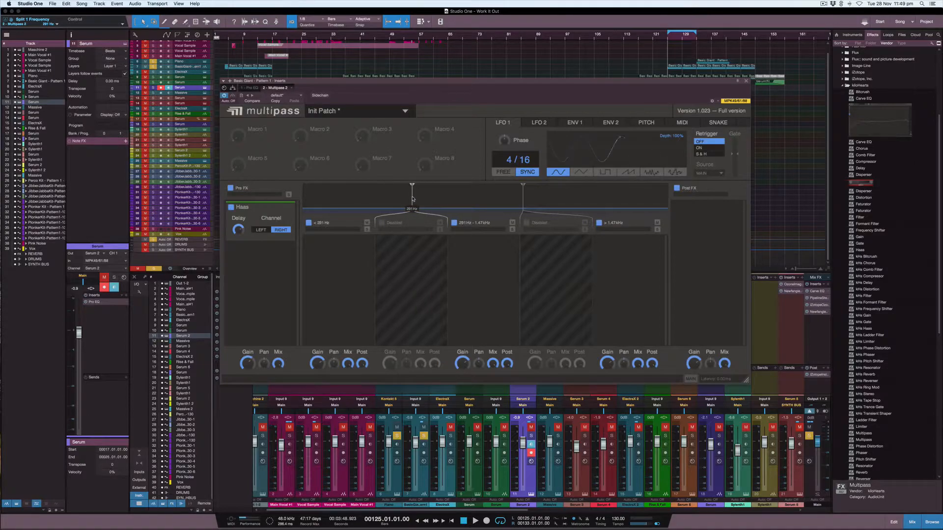
drag(524, 204, 557, 205)
- Add an Overdrive Distortion to the lowest band, raise its Drive and audition the loop
click(339, 259)
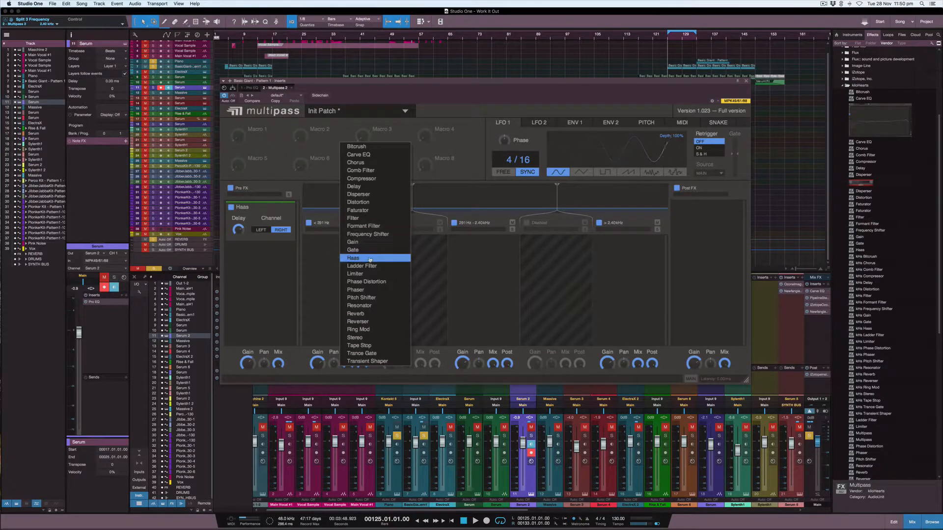
click(379, 202)
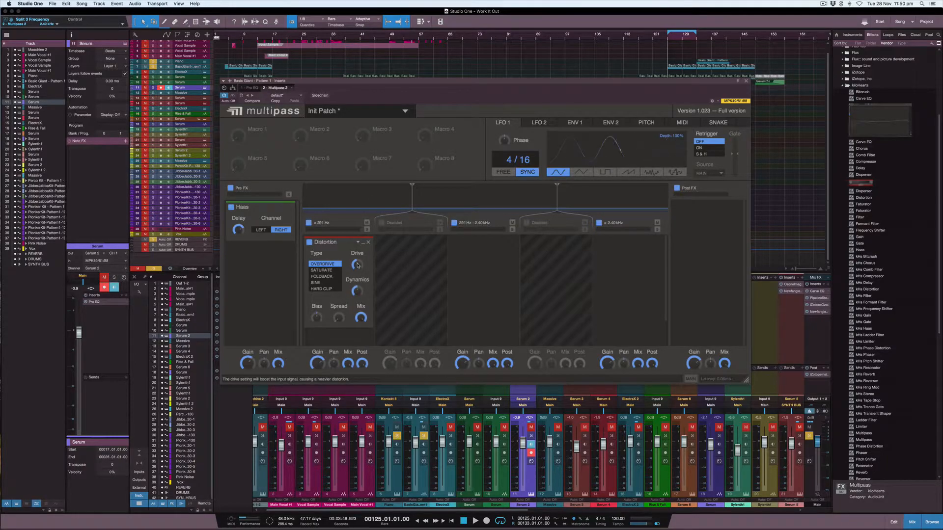
drag(357, 265, 357, 257)
key(space)
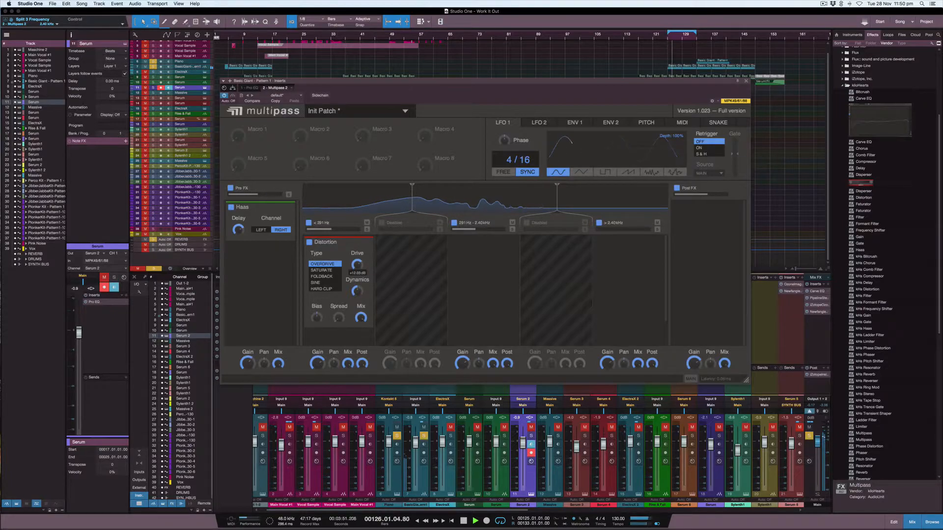
key(space)
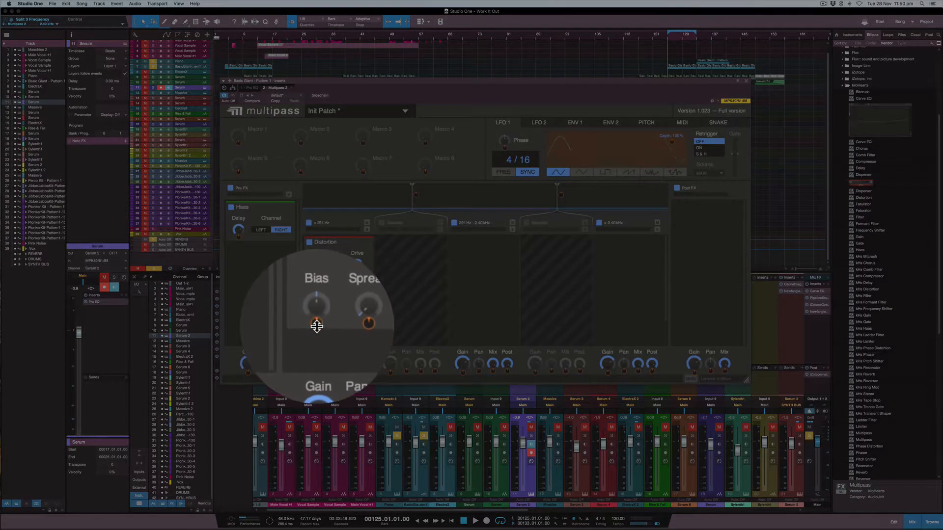
- Modulate the Distortion's Bias with LFO 1 and audition the loop
drag(317, 326, 317, 310)
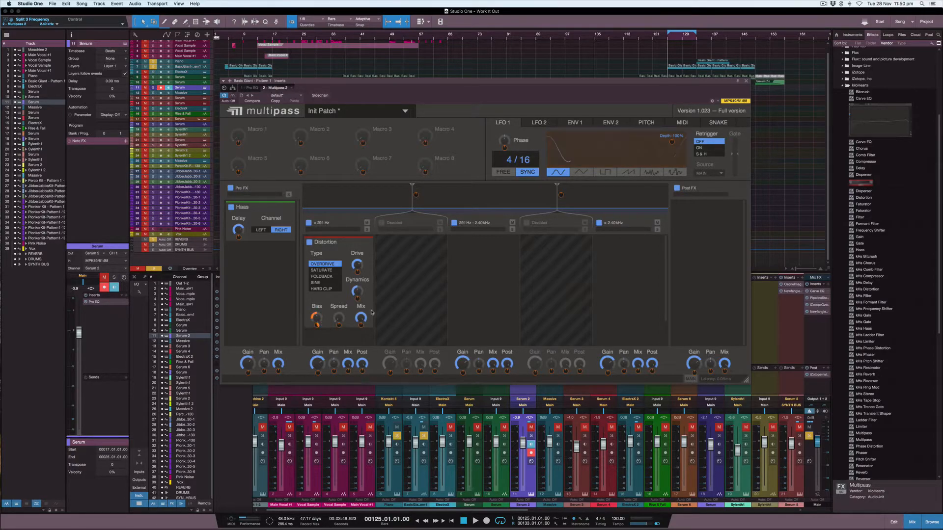
key(space)
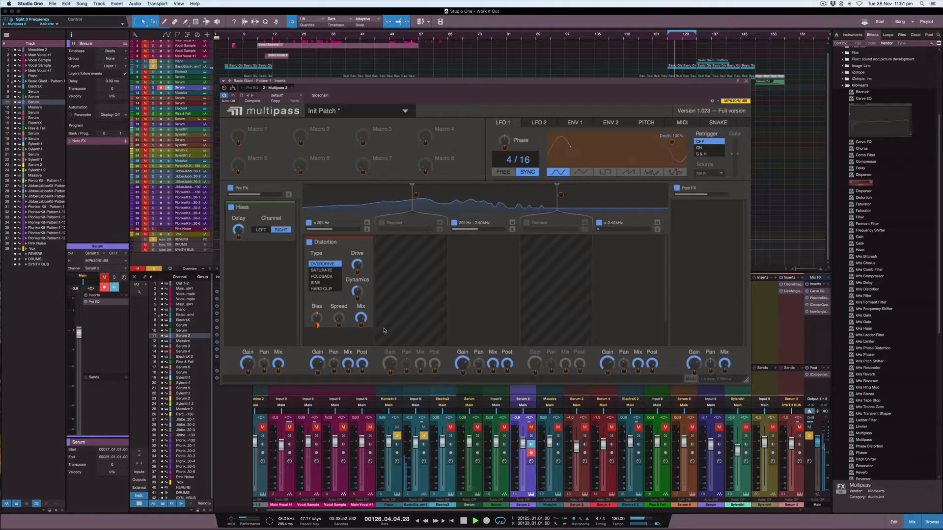
key(space)
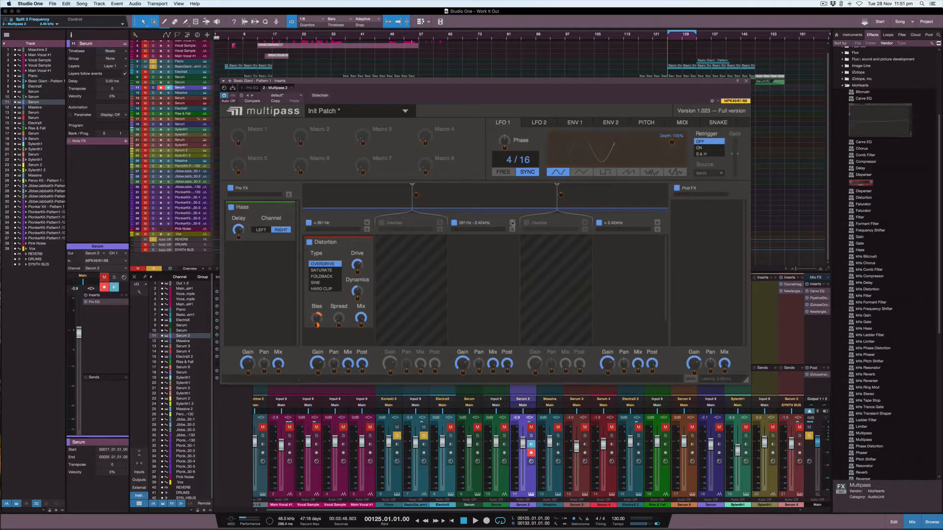
- Try a Formant Filter and a Faturator in the middle band, removing each one
click(490, 254)
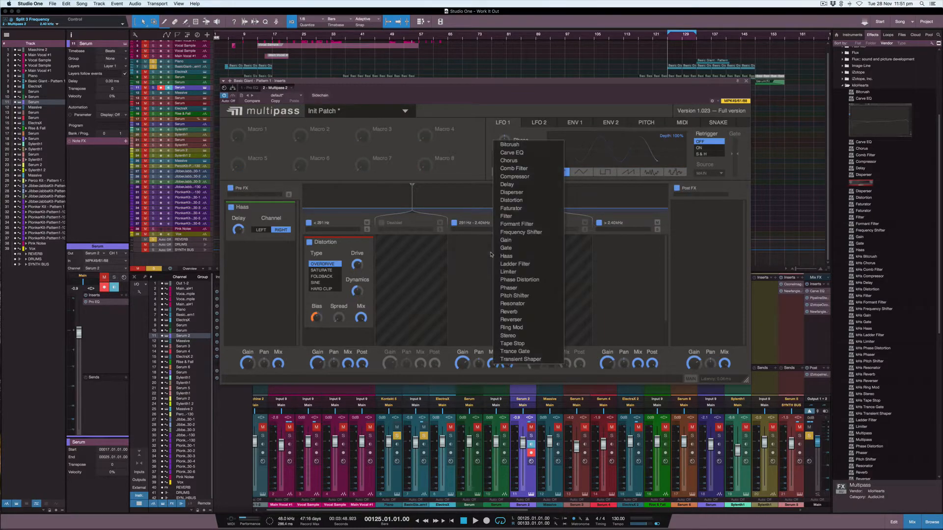
click(532, 225)
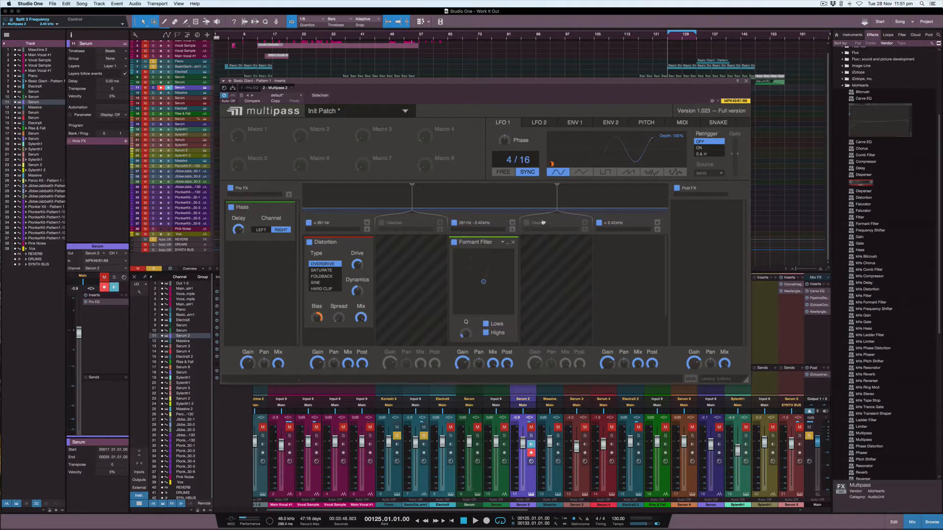
click(513, 242)
click(488, 248)
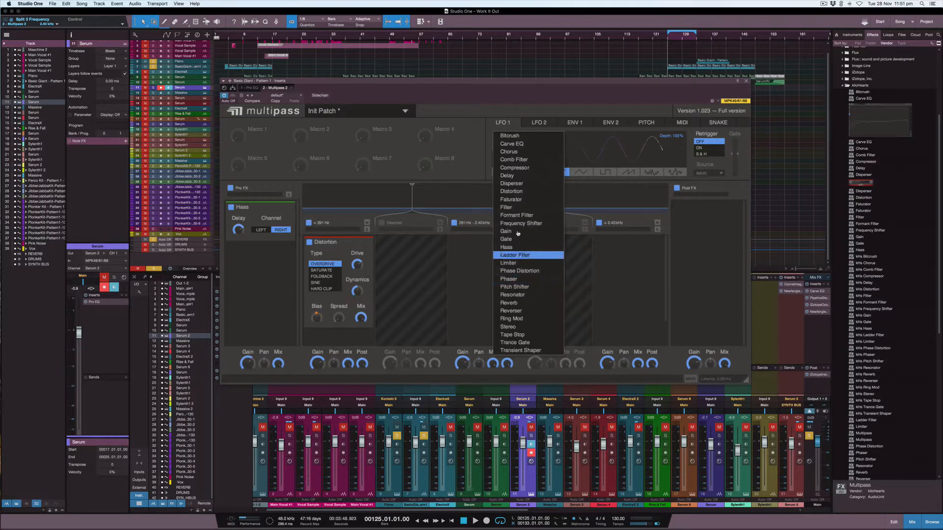
click(527, 201)
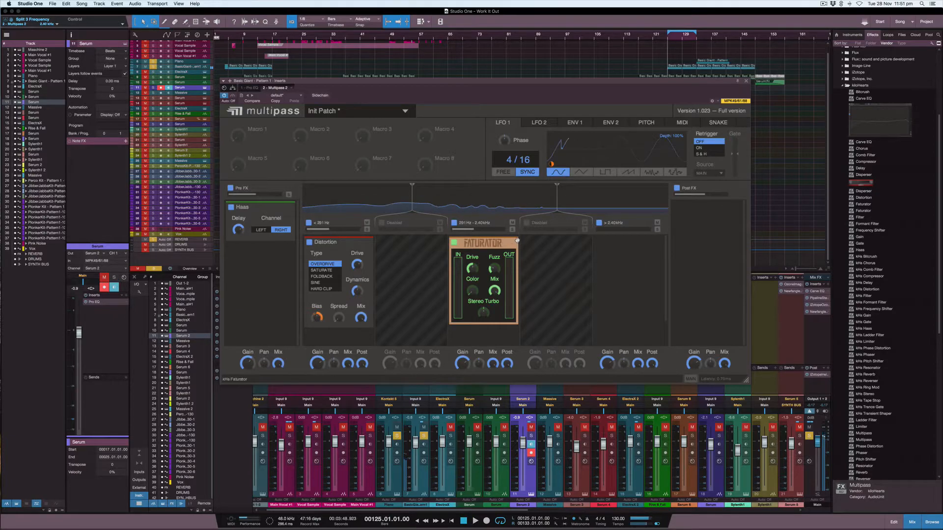
click(514, 242)
- Add a Comb Filter to the middle band and modulate its 440 Hz frequency with LFO 1
click(491, 261)
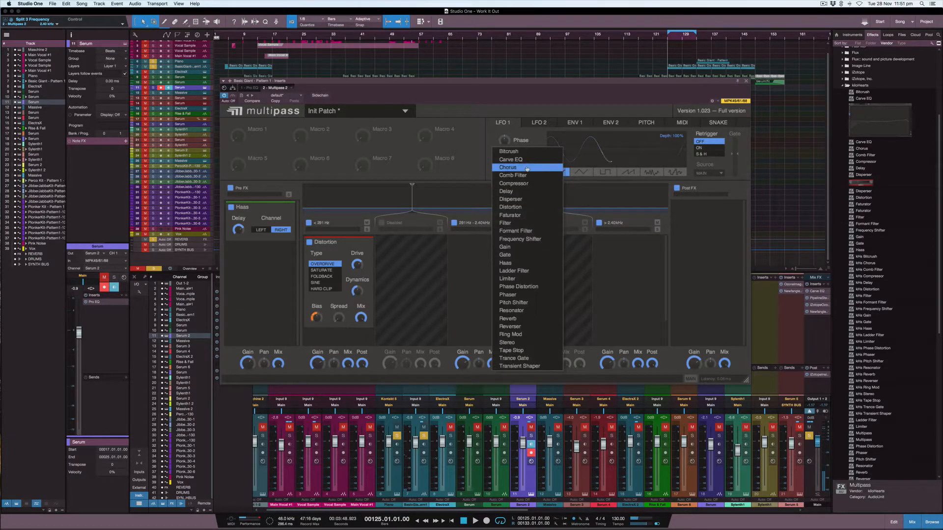
click(524, 176)
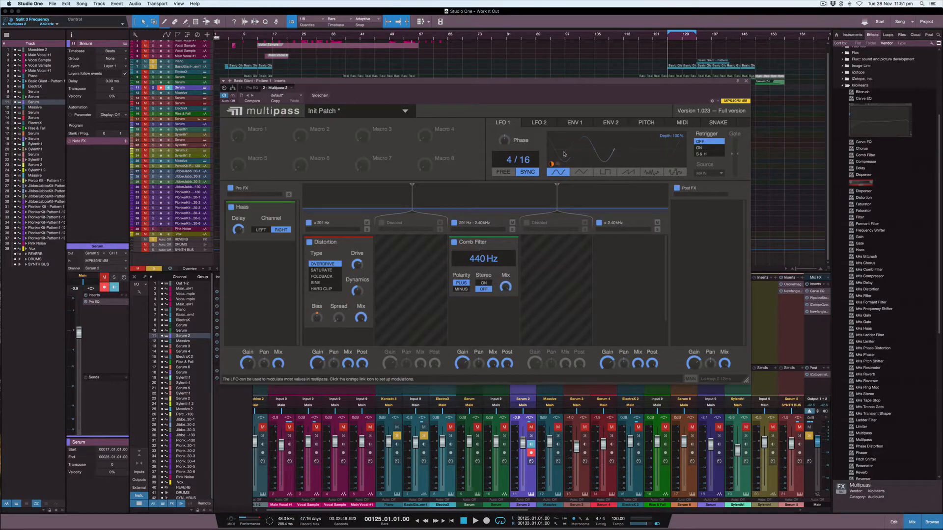
click(551, 164)
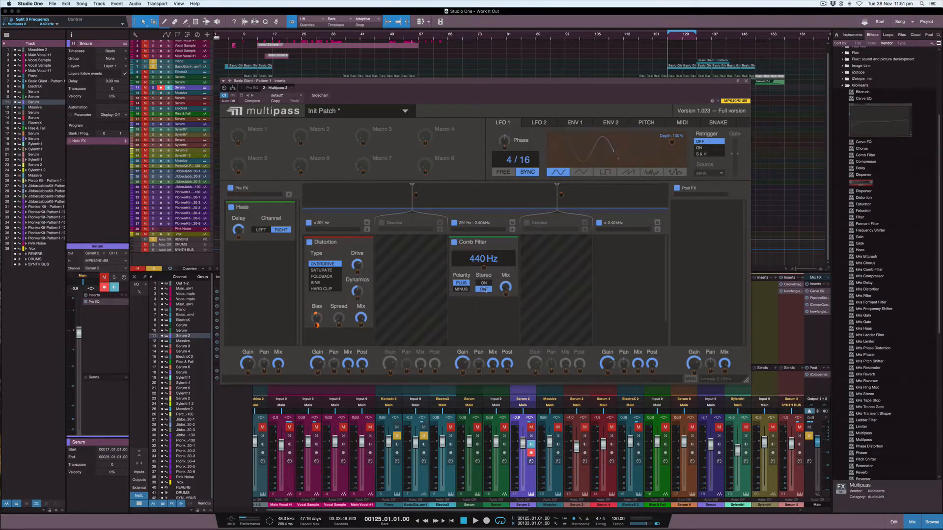
click(484, 260)
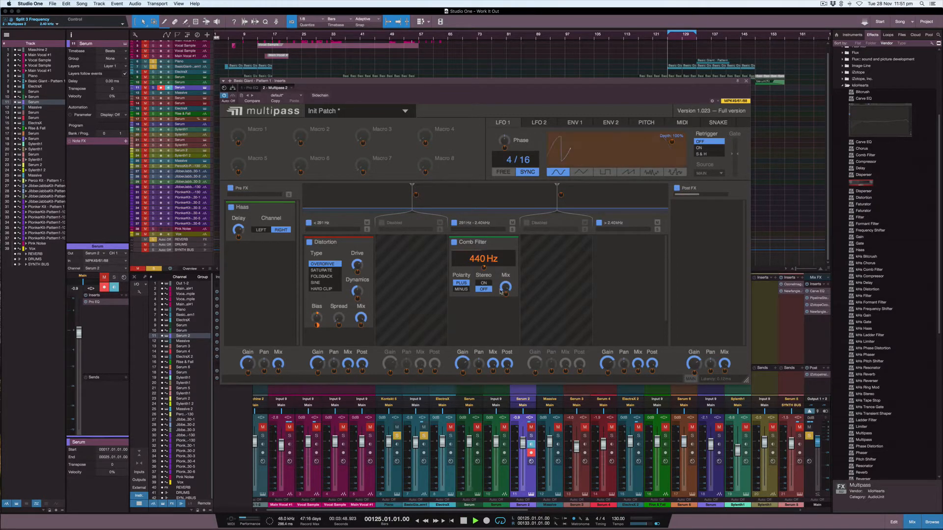
- Audition the modulated Comb Filter and turn its Stereo option on
key(space)
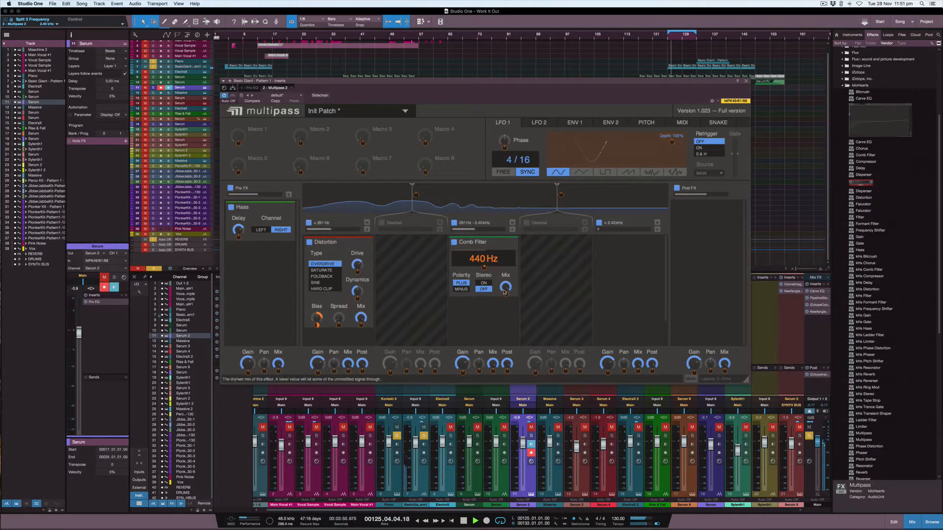
click(504, 316)
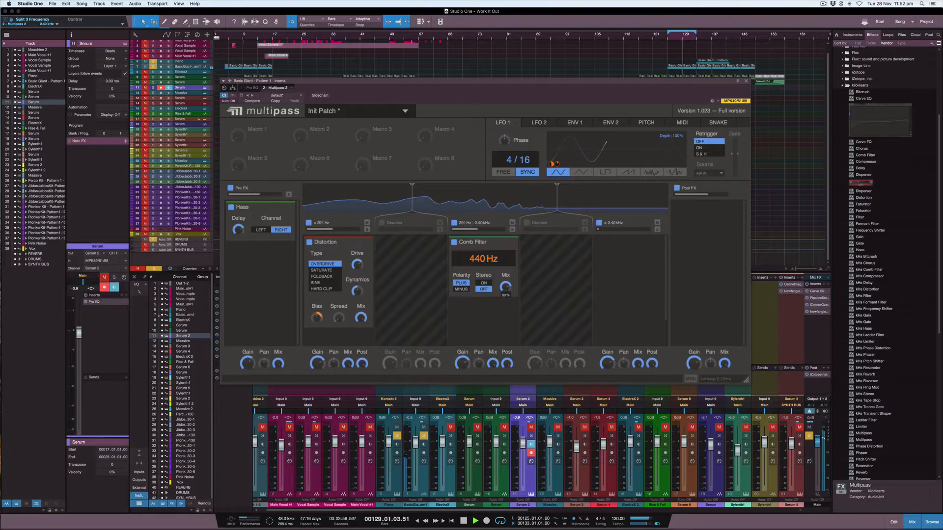
click(484, 284)
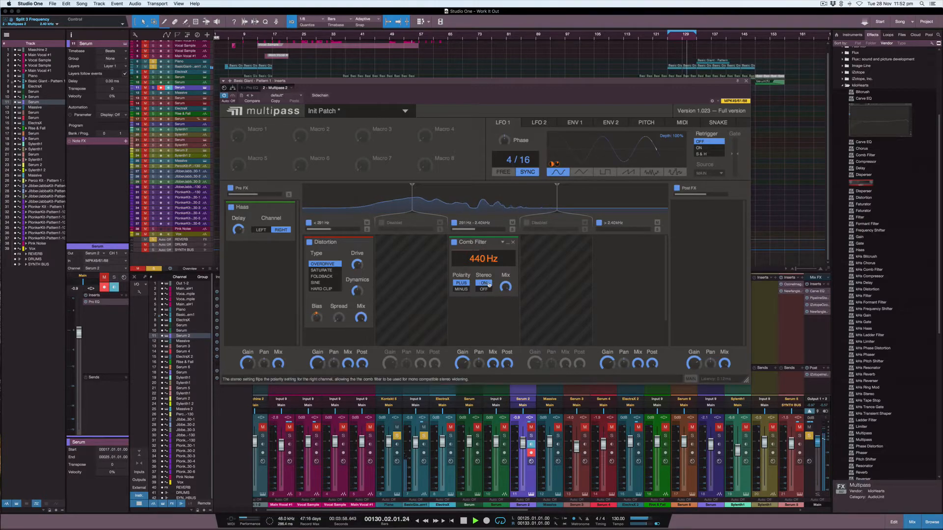
key(space)
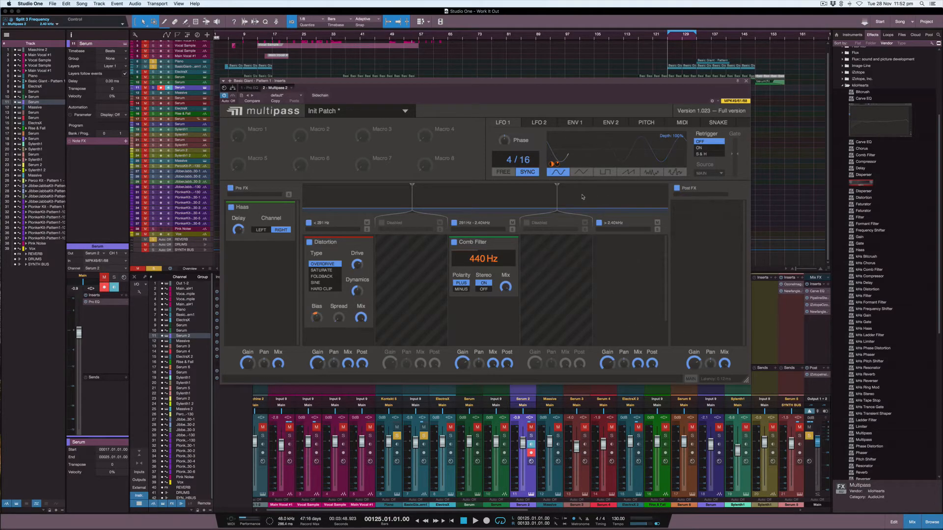
- Show LFO 1's modulation assignments and view the ENV 1 modulator page
click(552, 164)
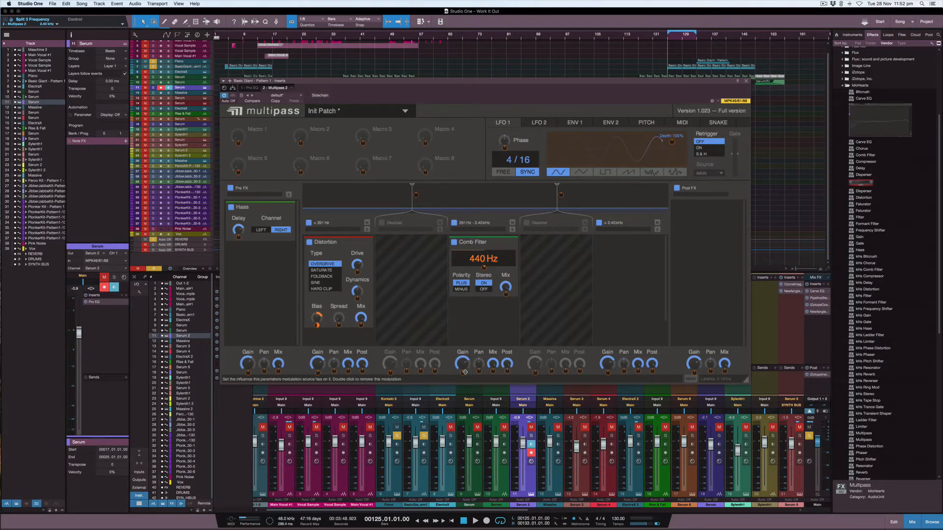
click(574, 123)
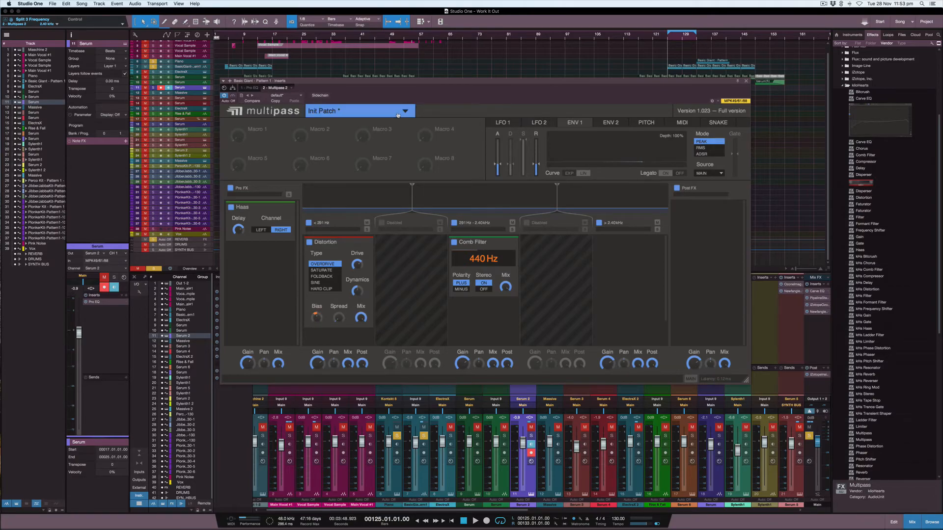
- Browse the Complex folder of the factory presets and close the preset browser without loading one
click(405, 111)
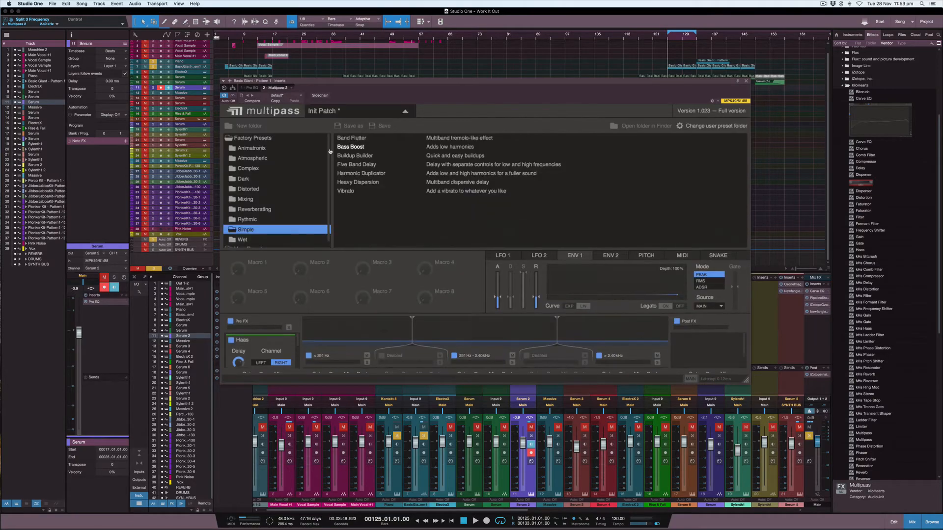
click(250, 169)
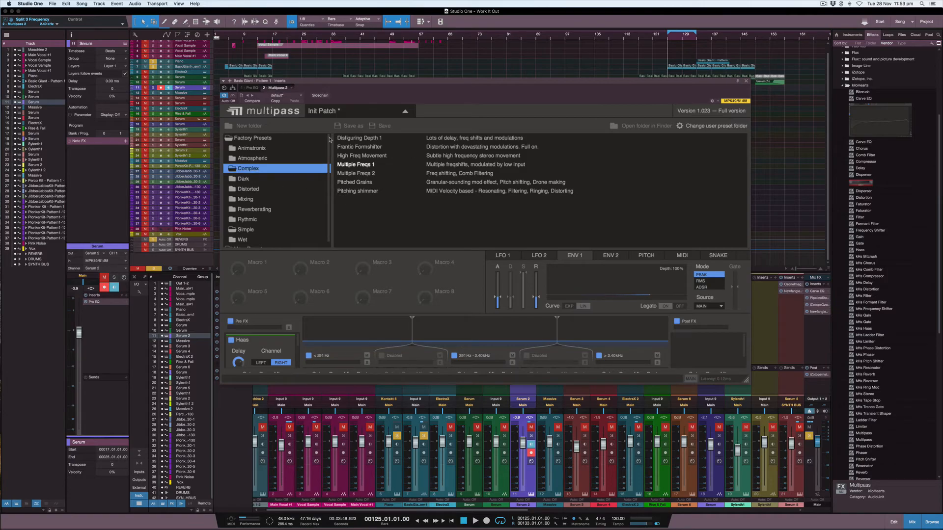
click(405, 113)
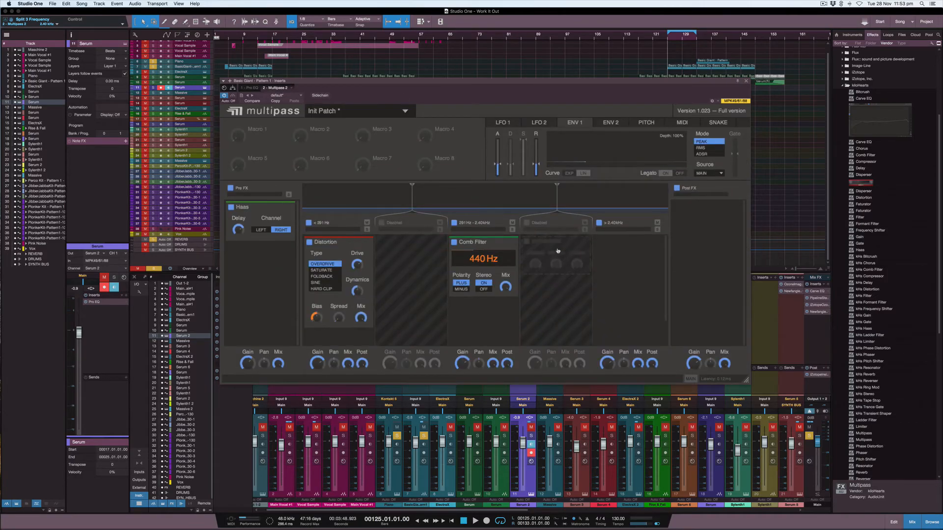